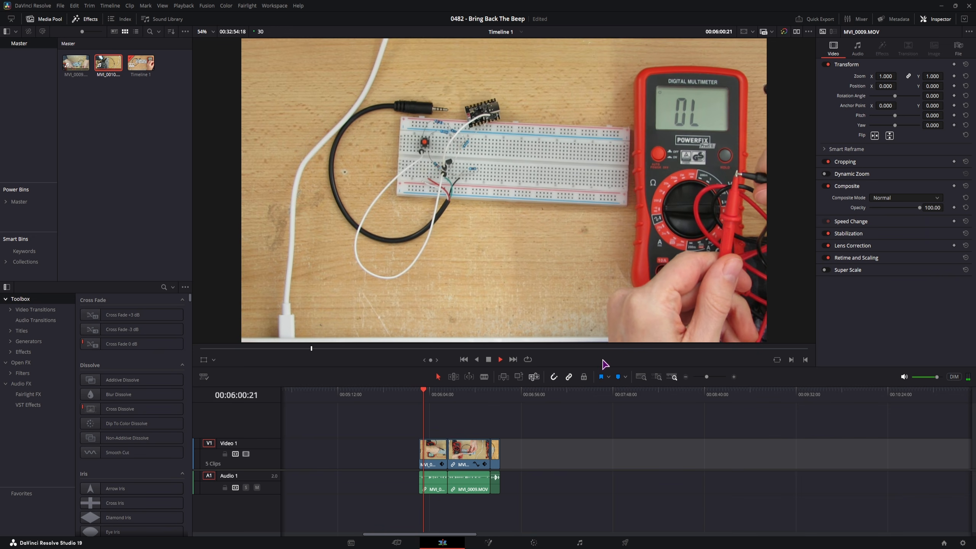
Review the opening clip up to 00:06:09:05 and check the audio waveforms of the timeline's clips.
{"action": "key", "text": "space"}
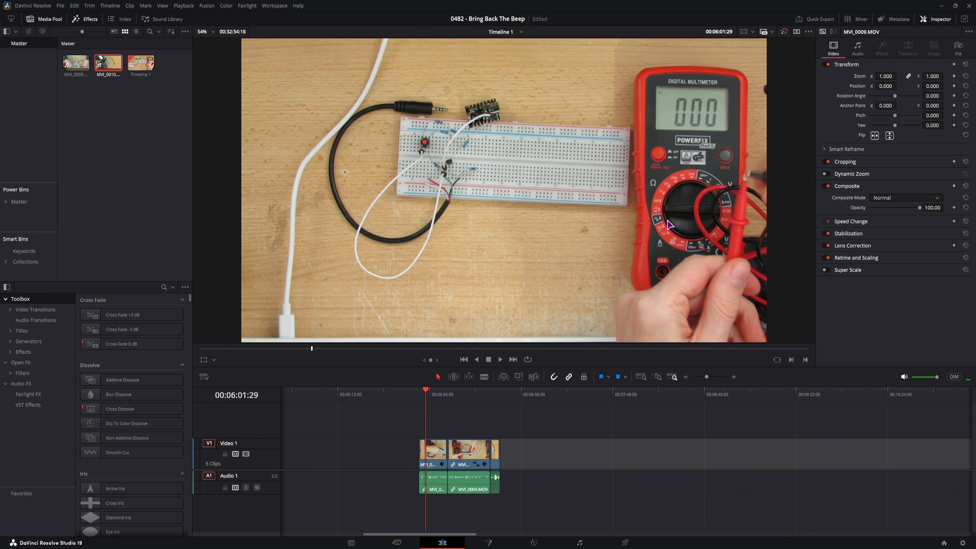
{"action": "left_click", "coordinate": [438, 400]}
{"action": "scroll", "coordinate": [479, 431], "scroll_direction": "up", "scroll_amount": 1}
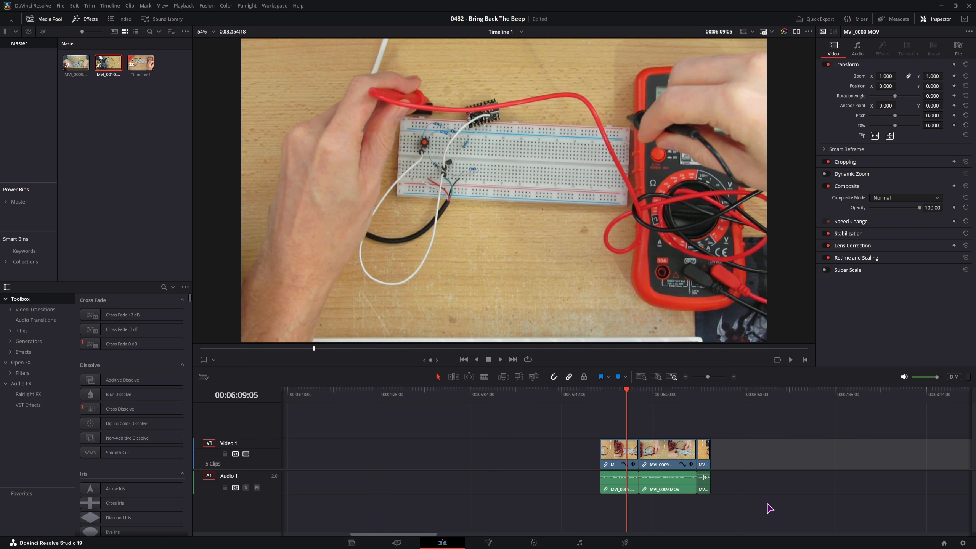
{"action": "scroll", "coordinate": [767, 506], "scroll_direction": "right", "scroll_amount": 5}
{"action": "left_click", "coordinate": [490, 491]}
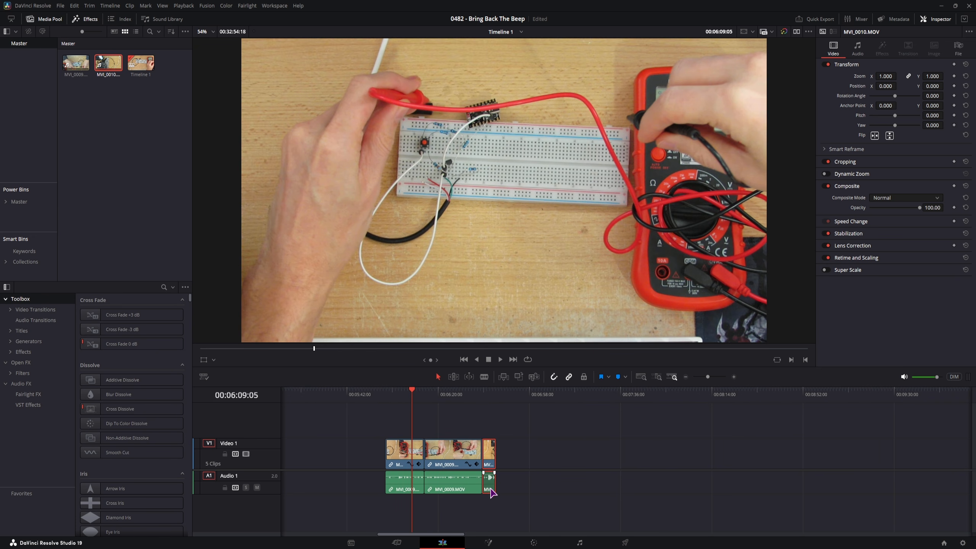
{"action": "left_click", "coordinate": [423, 475]}
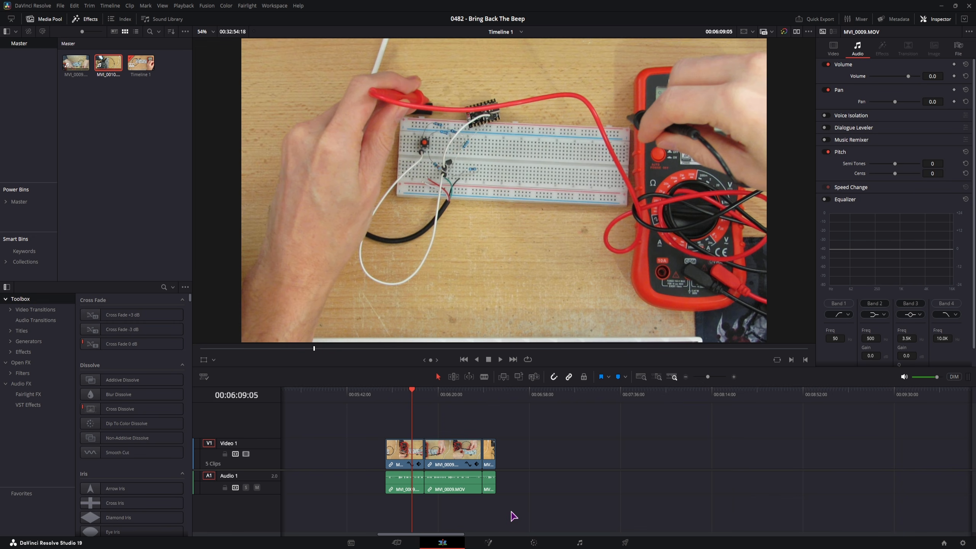
Stabilize all three clips on the timeline together and set their zoom to 1.050.
{"action": "left_click_drag", "start_coordinate": [515, 516], "coordinate": [381, 476]}
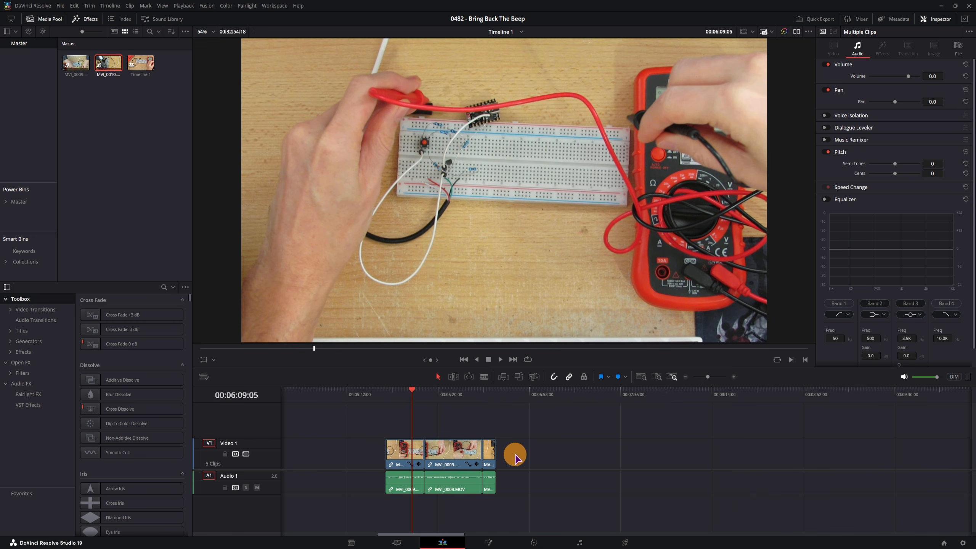
{"action": "left_click_drag", "start_coordinate": [515, 454], "coordinate": [404, 445]}
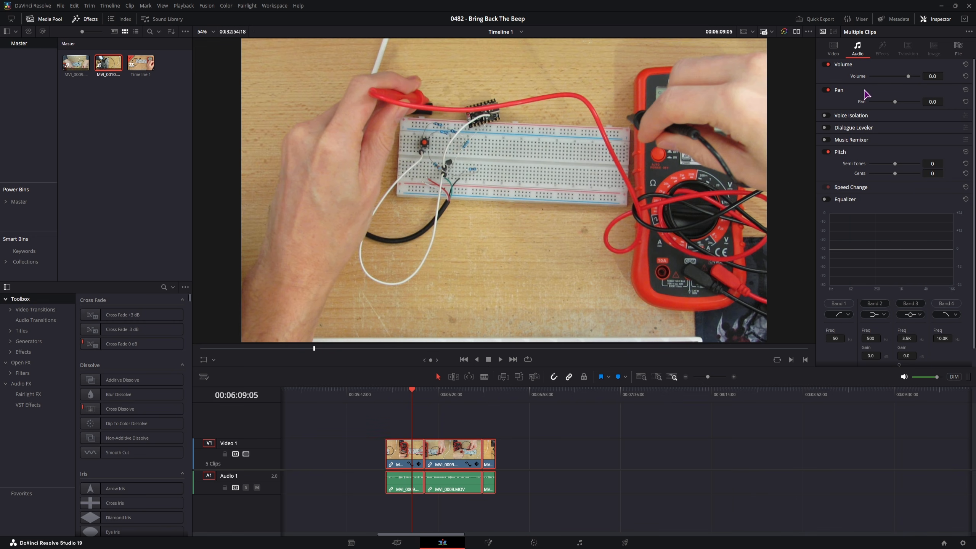
{"action": "left_click", "coordinate": [833, 49]}
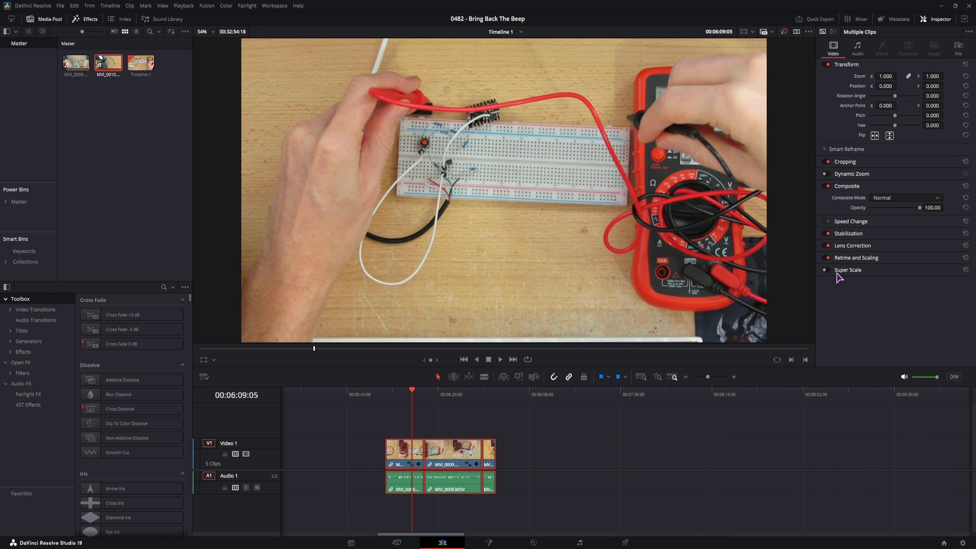
{"action": "left_click", "coordinate": [850, 234]}
{"action": "left_click", "coordinate": [892, 245]}
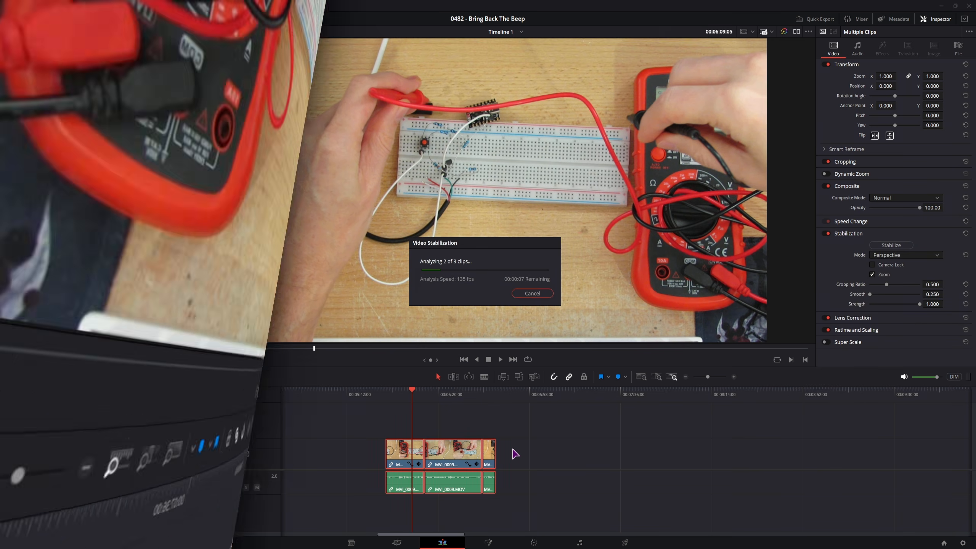
{"action": "left_click", "coordinate": [363, 439]}
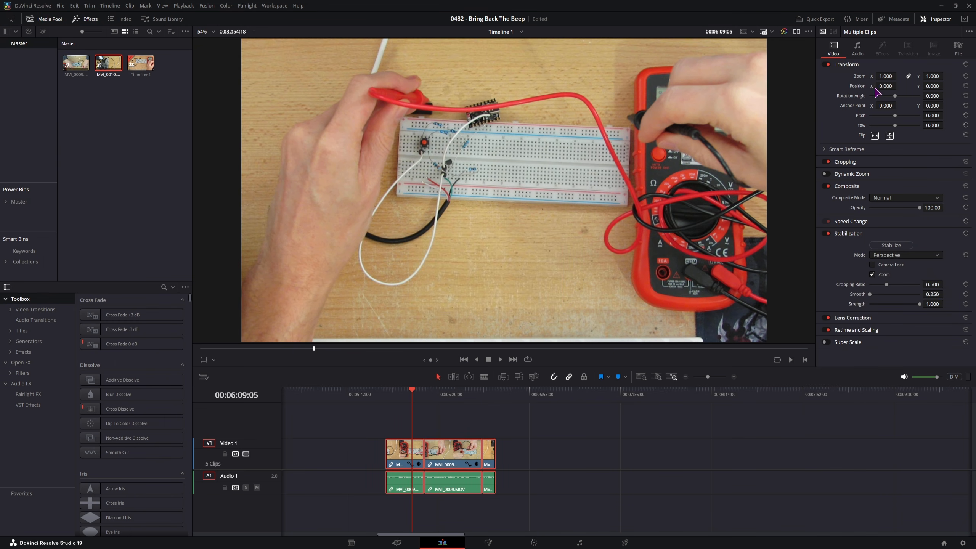
{"action": "left_click_drag", "start_coordinate": [888, 74], "coordinate": [889, 74]}
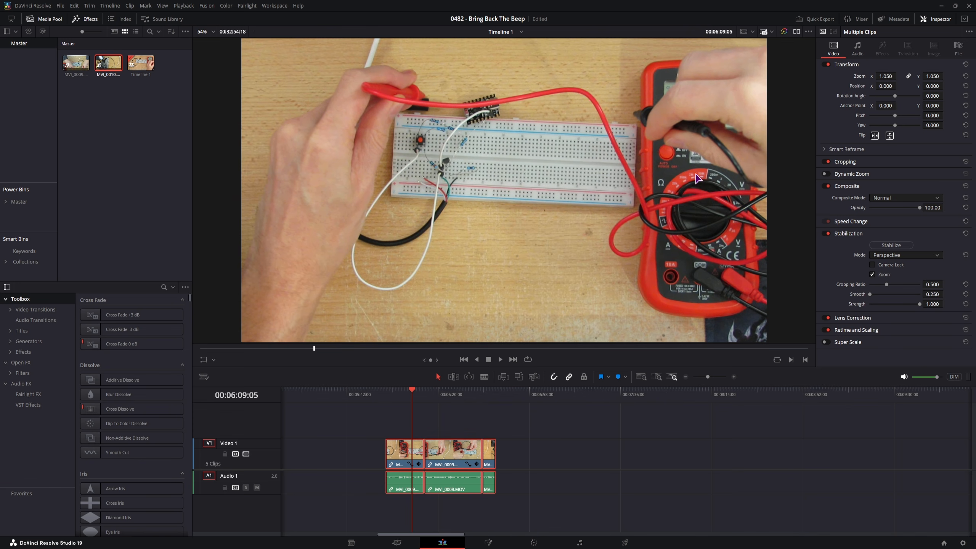
Normalize the audio levels of all three clips with the YouTube normalization mode.
{"action": "right_click", "coordinate": [467, 489]}
{"action": "left_click", "coordinate": [500, 397]}
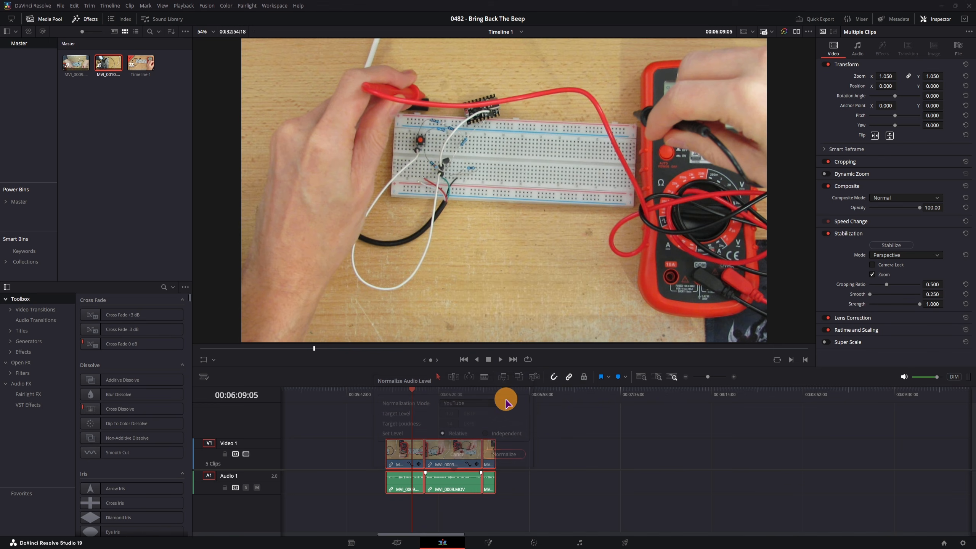
{"action": "left_click", "coordinate": [504, 454]}
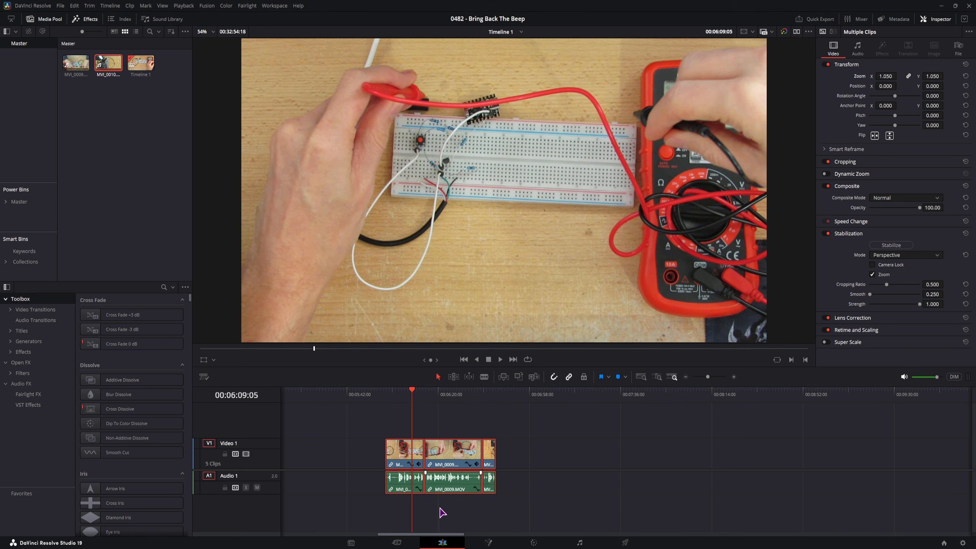
Inspect the normalized waveforms and play the first clip from its start to hear its background noise.
{"action": "scroll", "coordinate": [455, 511], "scroll_direction": "up", "scroll_amount": 10}
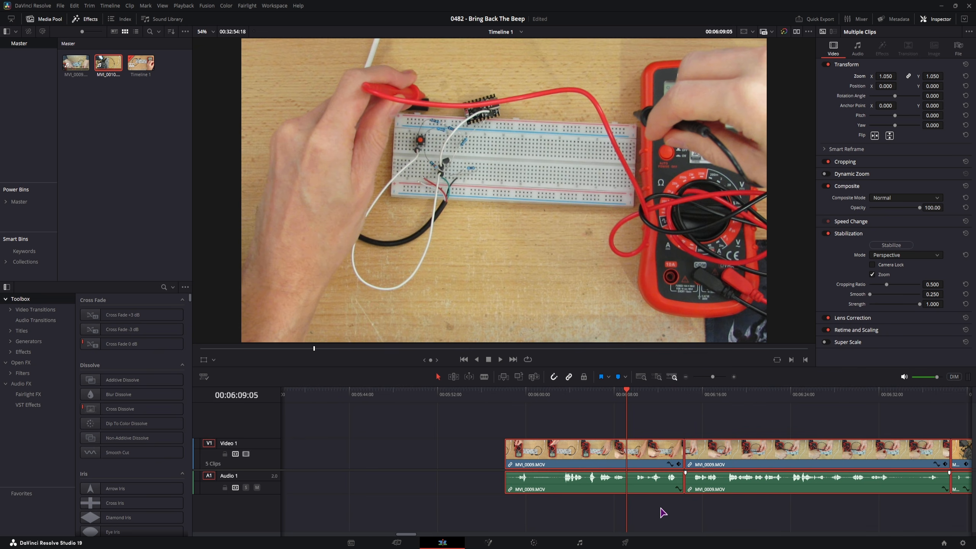
{"action": "scroll", "coordinate": [592, 515], "scroll_direction": "right", "scroll_amount": 5}
{"action": "left_click", "coordinate": [517, 510]}
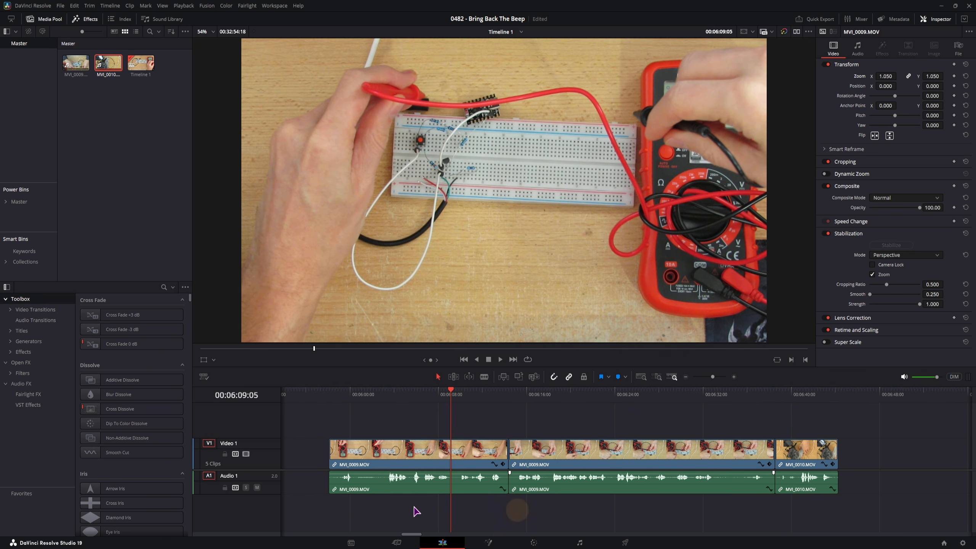
{"action": "left_click_drag", "start_coordinate": [815, 513], "coordinate": [606, 456]}
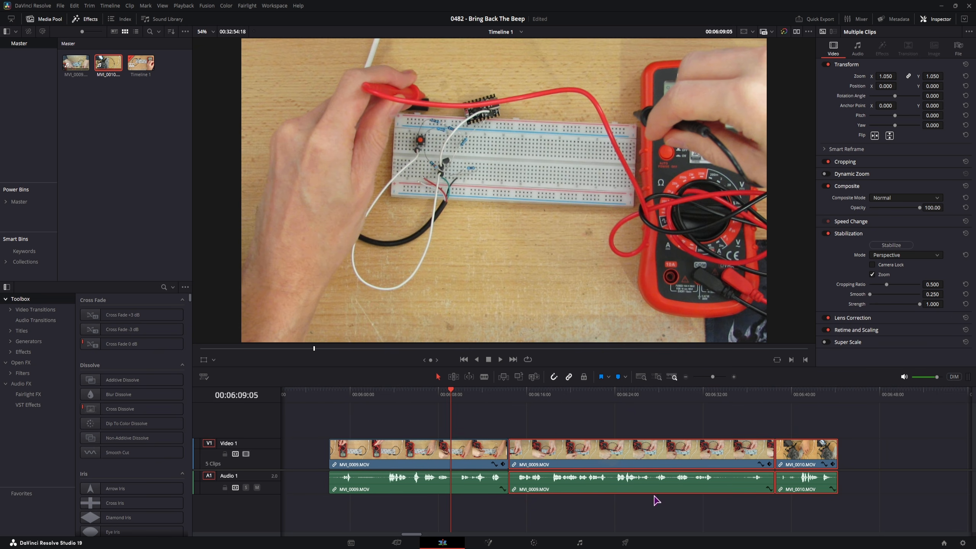
{"action": "left_click", "coordinate": [735, 515]}
{"action": "left_click", "coordinate": [332, 392]}
{"action": "key", "text": "space"}
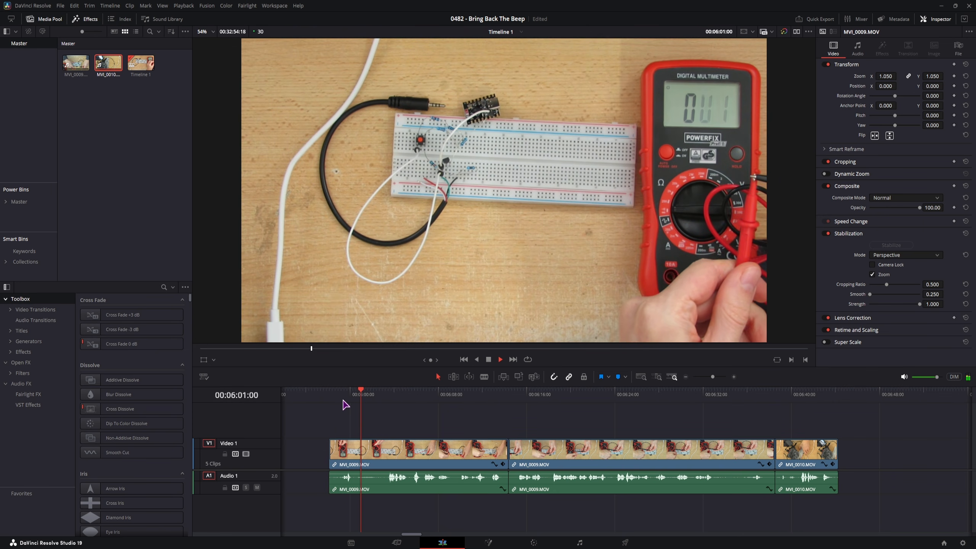
{"action": "key", "text": "space"}
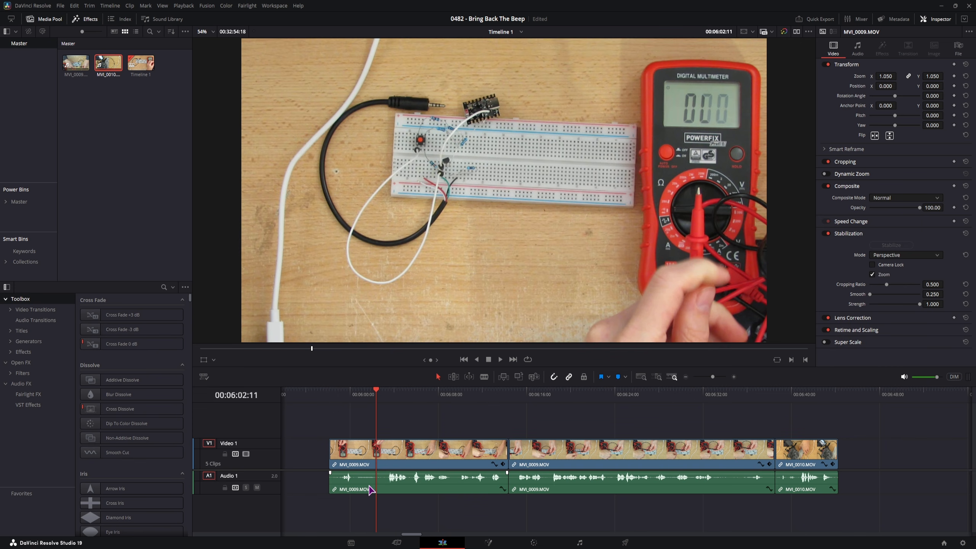
Search the audio effects for "noise" and apply Noise Reduction to the first MVI_0009.MOV clip.
{"action": "left_click", "coordinate": [371, 491]}
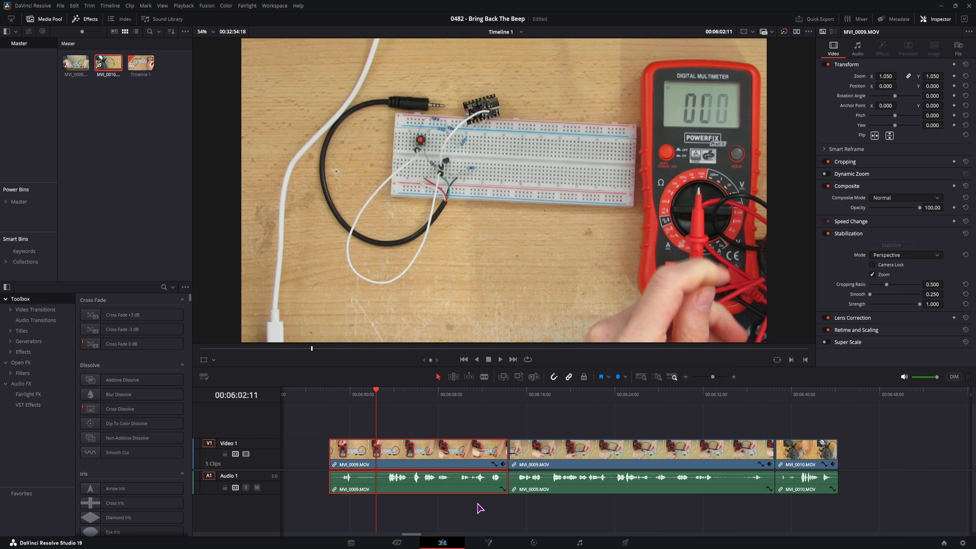
{"action": "left_click", "coordinate": [410, 491]}
{"action": "left_click", "coordinate": [163, 287]}
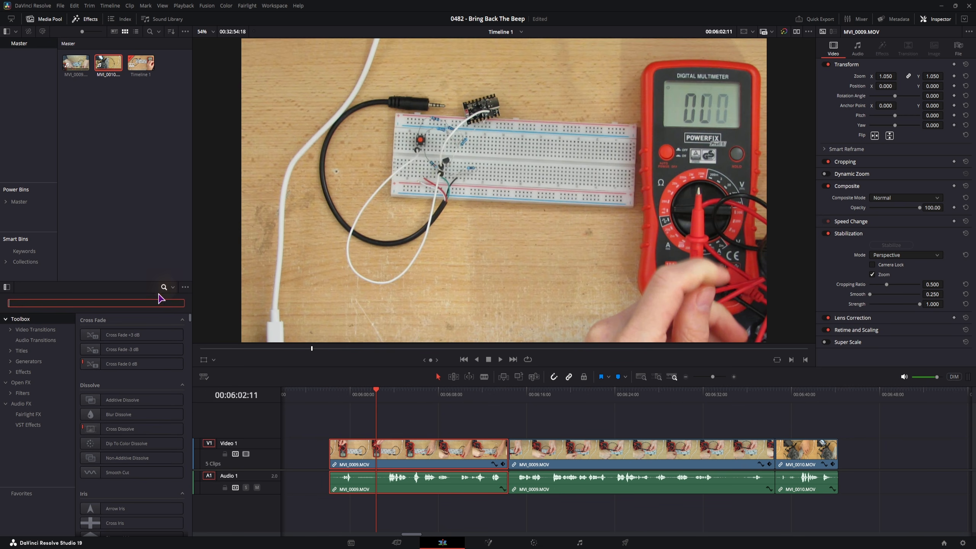
{"action": "type", "text": "noise"}
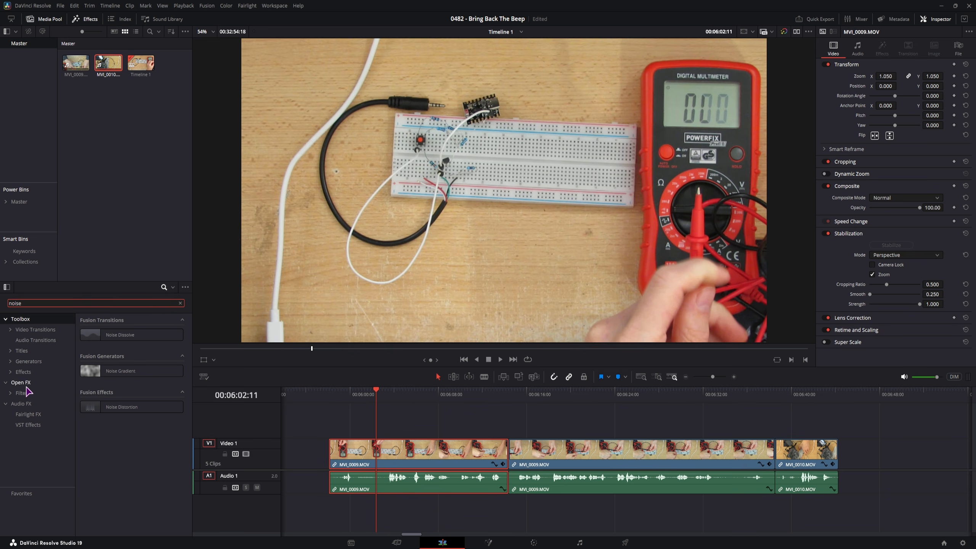
{"action": "left_click", "coordinate": [22, 403]}
{"action": "left_click_drag", "start_coordinate": [122, 335], "coordinate": [371, 483]}
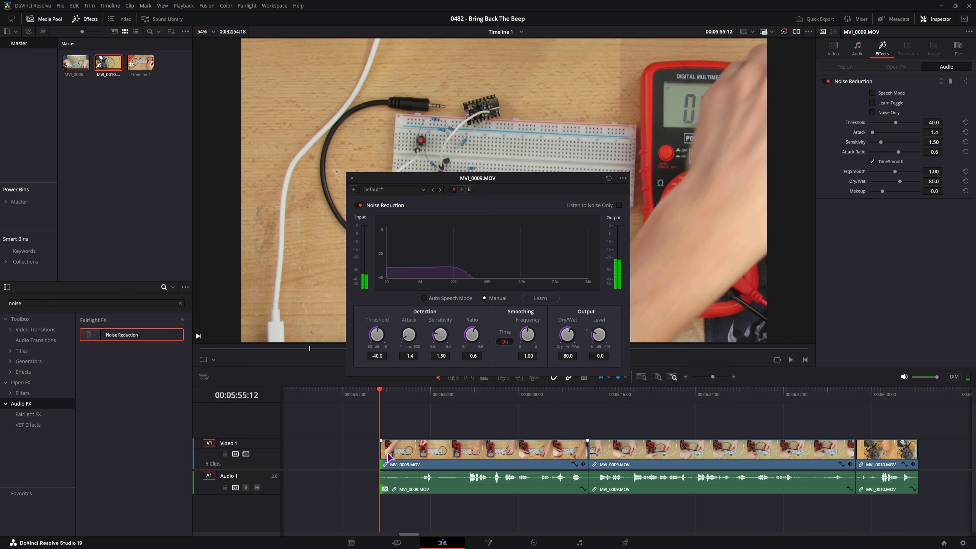
Switch the first clip's Noise Reduction to Auto Speech Mode and play the clip from its start.
{"action": "left_click", "coordinate": [418, 394]}
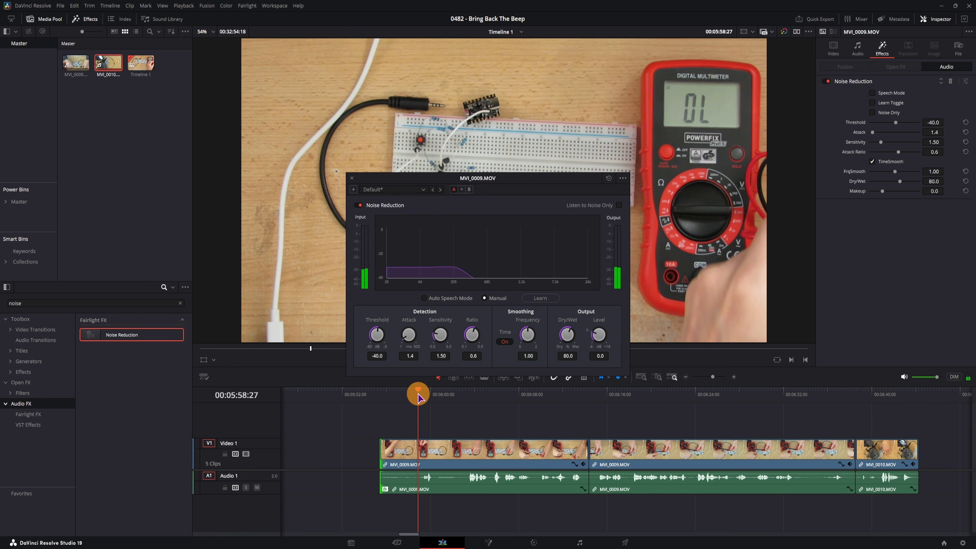
{"action": "left_click", "coordinate": [381, 394]}
{"action": "left_click", "coordinate": [400, 455]}
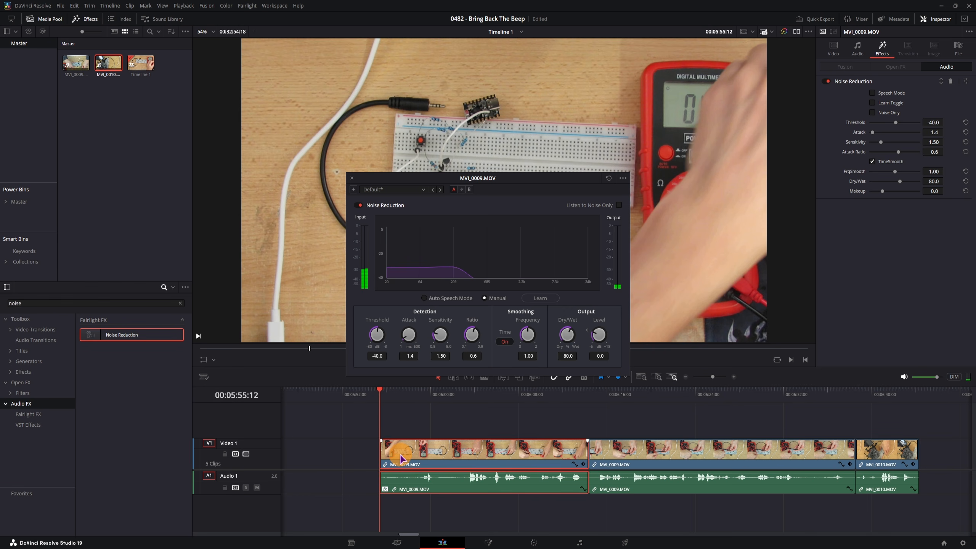
{"action": "left_click", "coordinate": [431, 299]}
{"action": "key", "text": "space"}
{"action": "left_click_drag", "start_coordinate": [458, 412], "coordinate": [401, 413]}
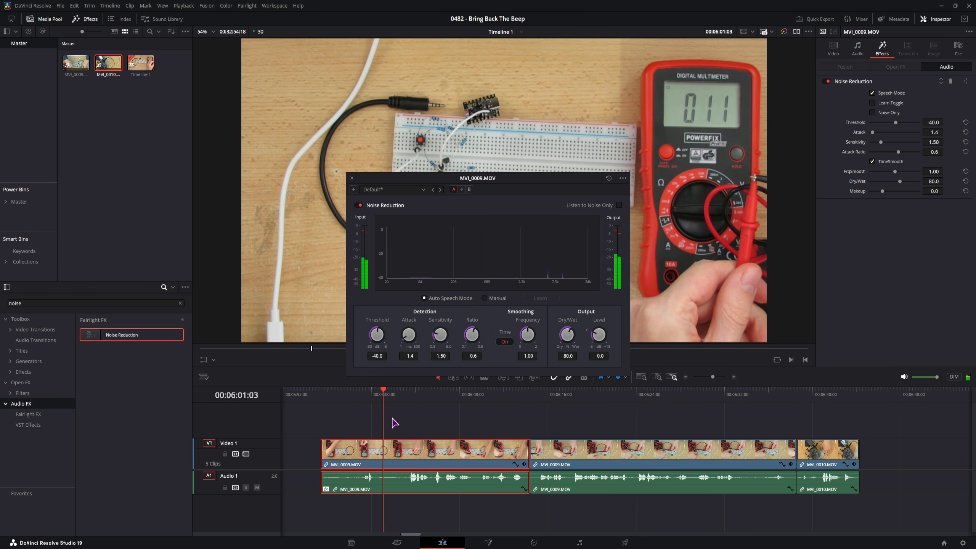
{"action": "key", "text": "space"}
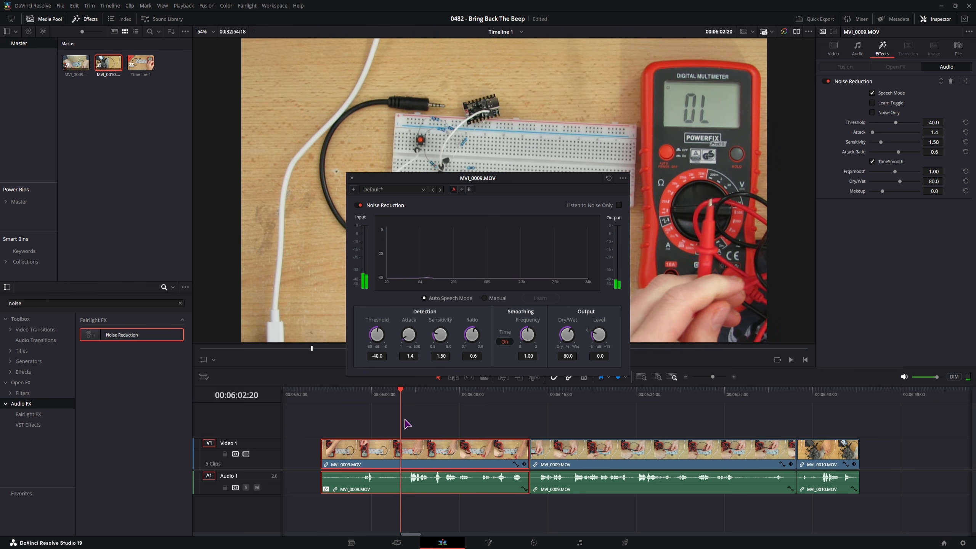
Play the first clip from 00:06:00:11 with Noise Reduction bypassed to compare the sound, and re-enable the effect.
{"action": "left_click", "coordinate": [376, 394]}
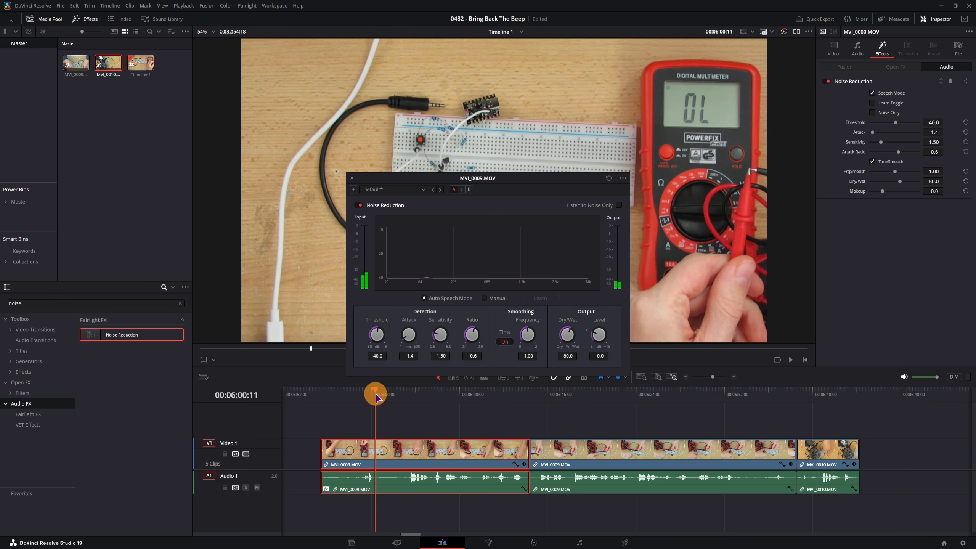
{"action": "left_click", "coordinate": [359, 205]}
{"action": "key", "text": "space"}
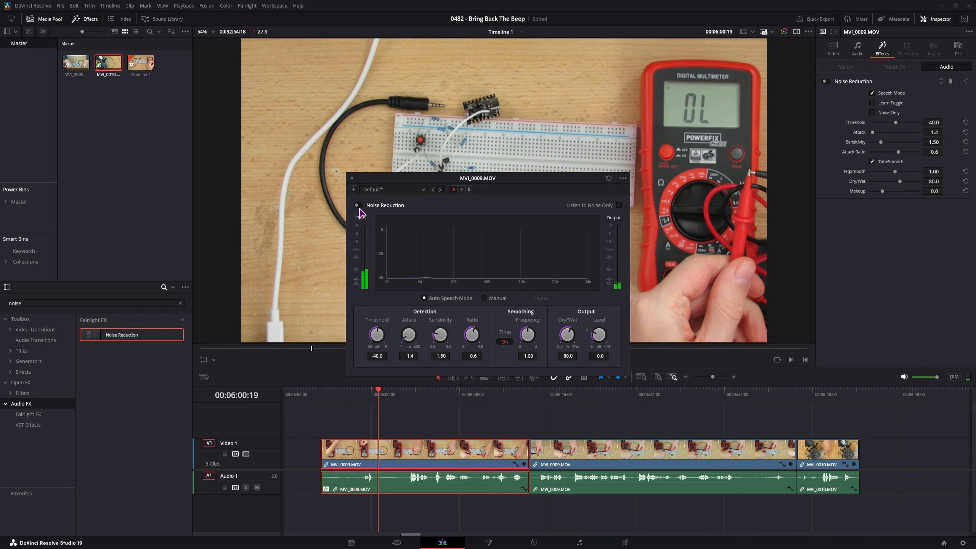
{"action": "left_click", "coordinate": [359, 205]}
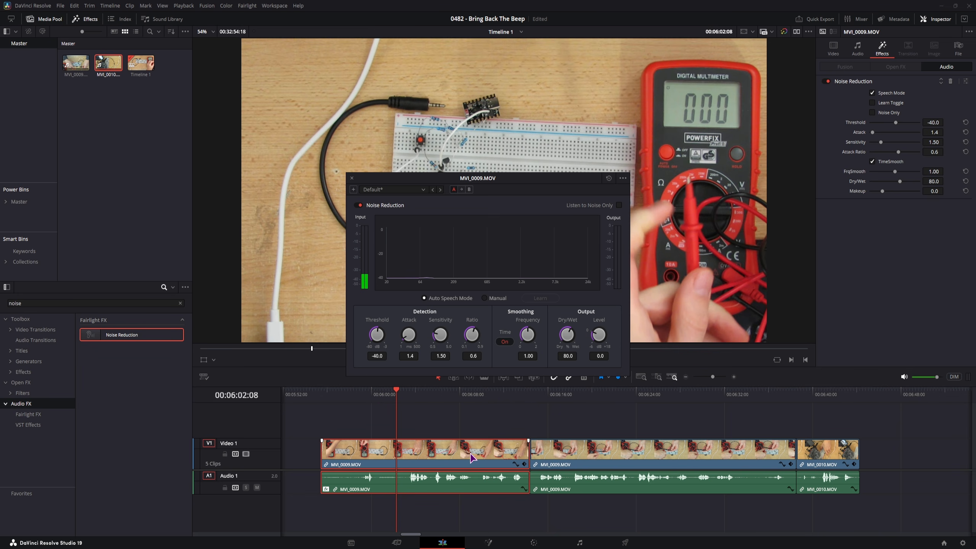
Move the first clip slightly earlier and the MVI_0010.MOV clip later, leaving gaps on both sides of the middle clip.
{"action": "left_click_drag", "start_coordinate": [471, 455], "coordinate": [455, 455]}
{"action": "left_click_drag", "start_coordinate": [769, 430], "coordinate": [731, 450]}
{"action": "left_click", "coordinate": [581, 400]}
{"action": "scroll", "coordinate": [606, 436], "scroll_direction": "right", "scroll_amount": 1}
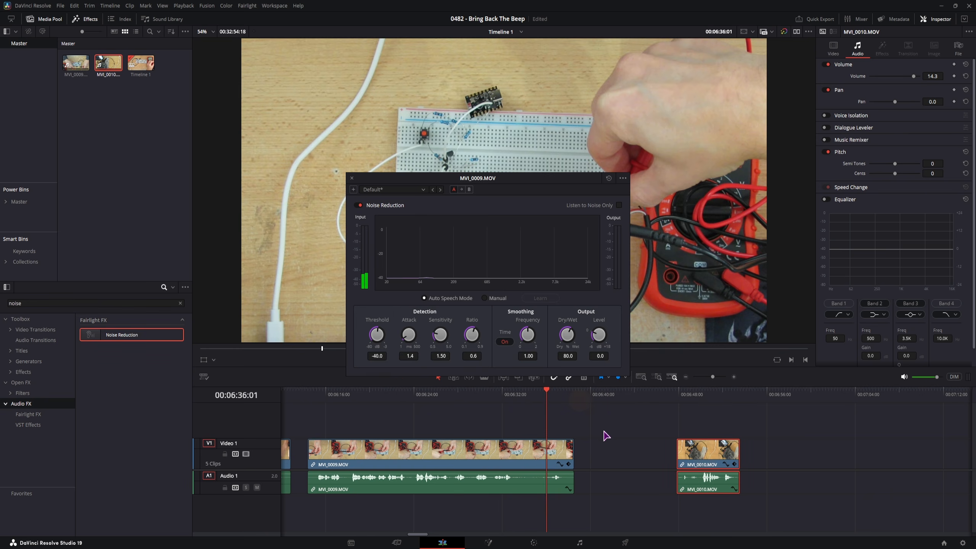
Listen to the end of the middle clip and split only its audio at 00:06:34:22.
{"action": "left_click", "coordinate": [517, 396]}
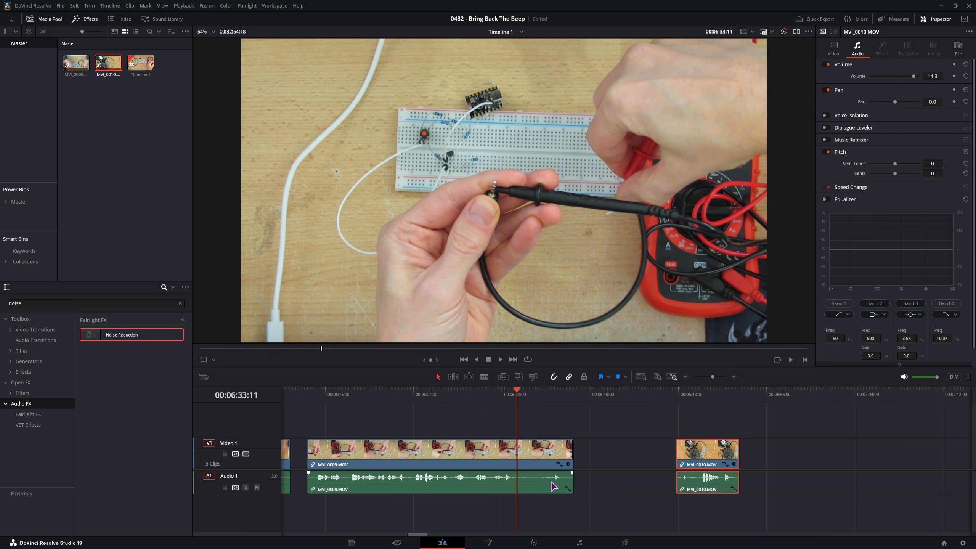
{"action": "key", "text": "space"}
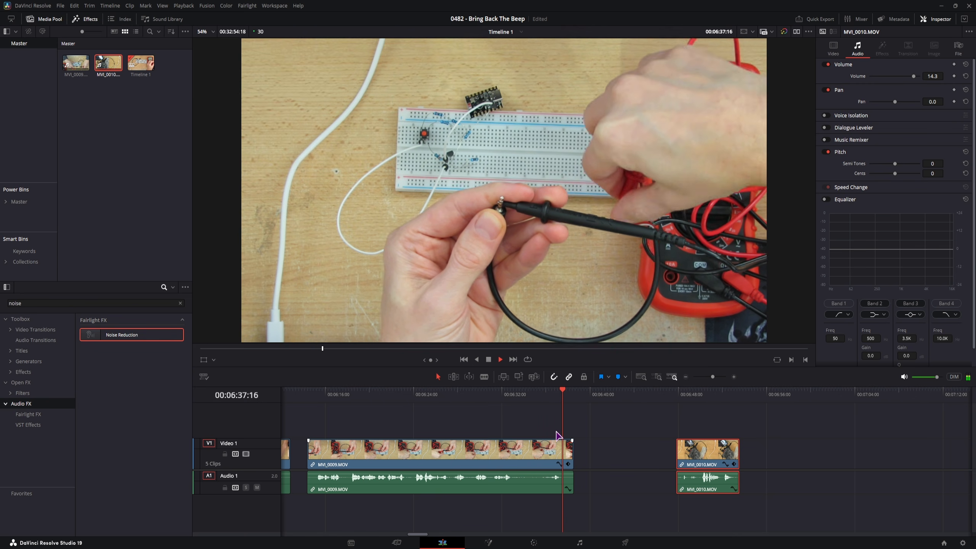
{"action": "left_click", "coordinate": [532, 393]}
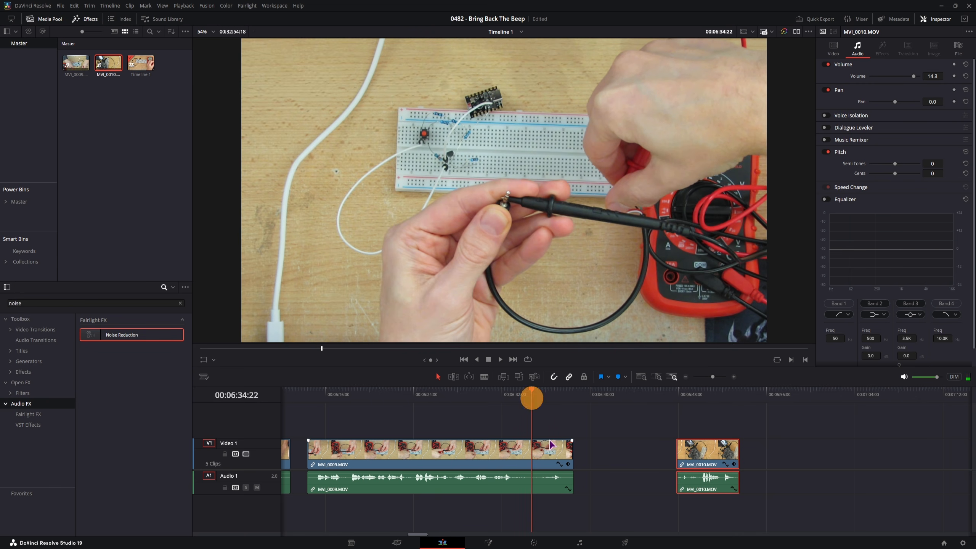
{"action": "left_click", "coordinate": [542, 492]}
{"action": "left_click", "coordinate": [542, 492], "text": "alt"}
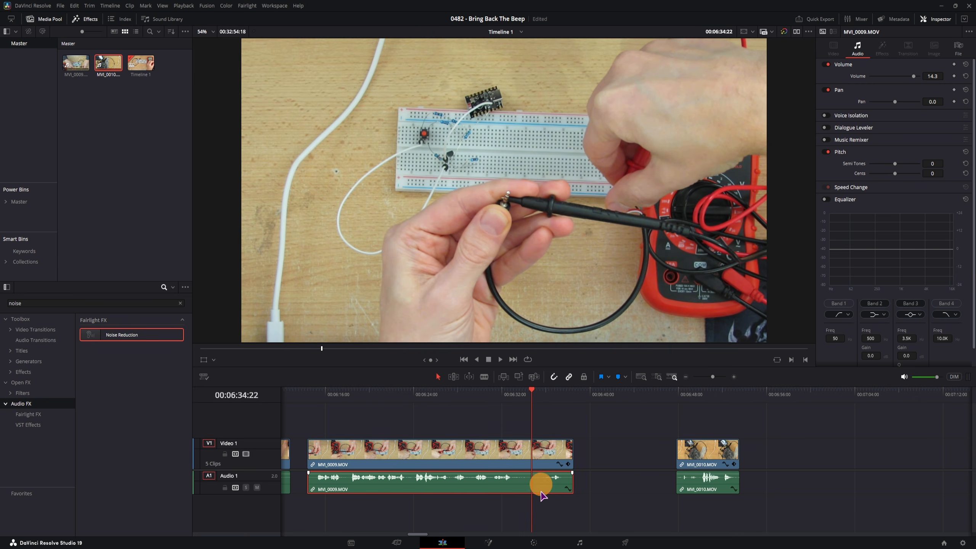
{"action": "key", "text": "ctrl+b"}
Duplicate the split-off audio segment onto a new Audio 2 track and enable Voice Isolation on the Audio 1 segment.
{"action": "left_click", "coordinate": [543, 491]}
{"action": "left_click_drag", "start_coordinate": [543, 491], "coordinate": [565, 508]}
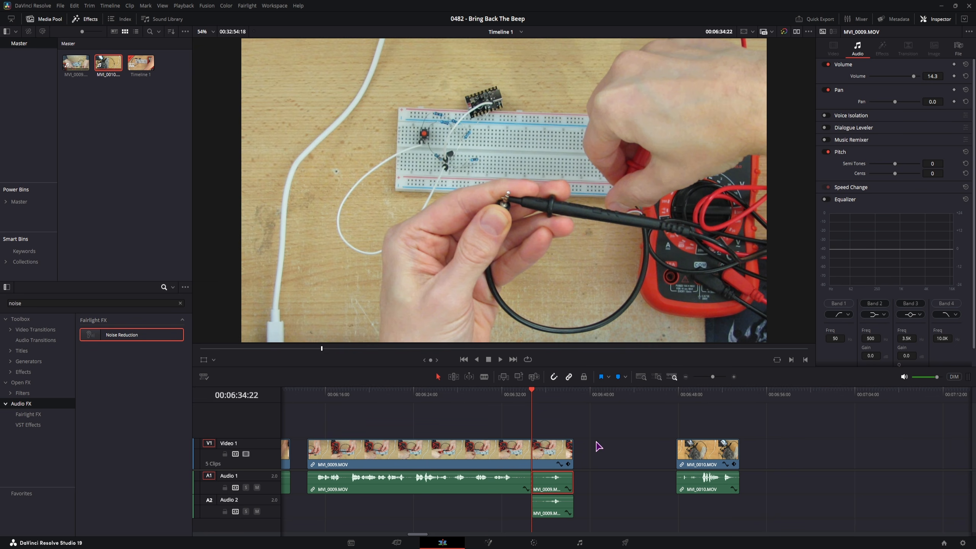
{"action": "left_click", "coordinate": [859, 51]}
{"action": "left_click", "coordinate": [826, 116]}
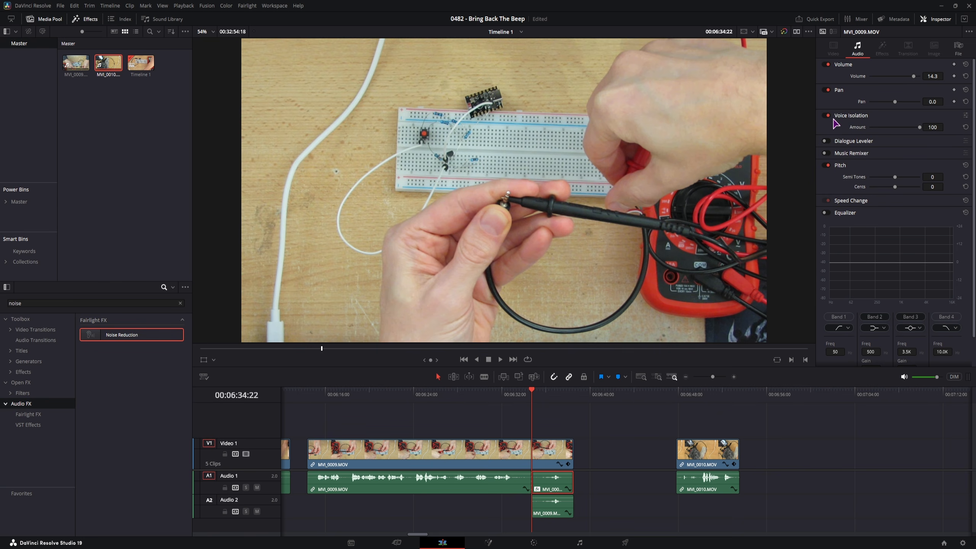
Enable Music Remixer with Voice muted on the short Audio 1 segment, and move its Audio 2 copy into the gap after the middle clip.
{"action": "left_click", "coordinate": [829, 152]}
{"action": "left_click", "coordinate": [829, 152]}
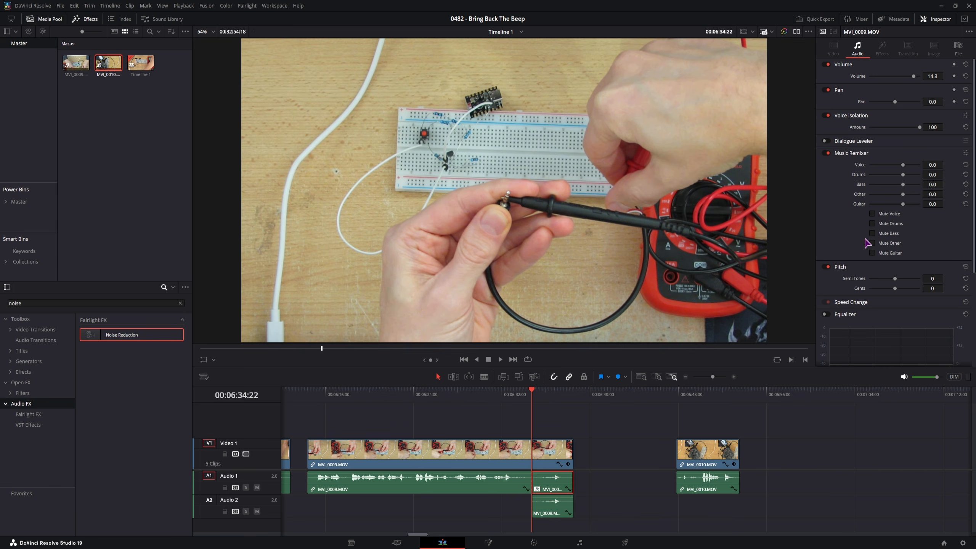
{"action": "left_click", "coordinate": [873, 214]}
{"action": "left_click_drag", "start_coordinate": [555, 514], "coordinate": [616, 513]}
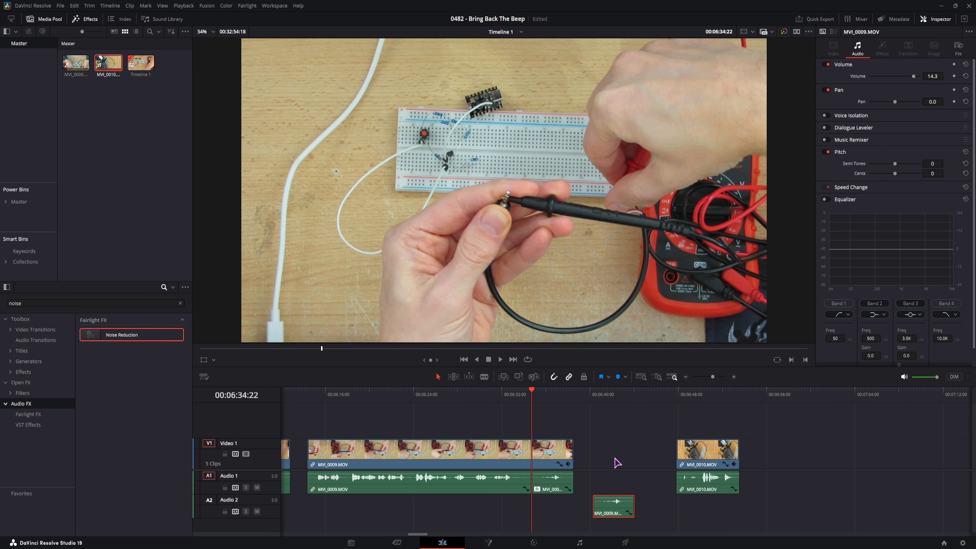
Play the short Audio 1 segment with Voice Isolation on, and replay it from 00:06:34:22 with Voice Isolation off to compare.
{"action": "key", "text": "space"}
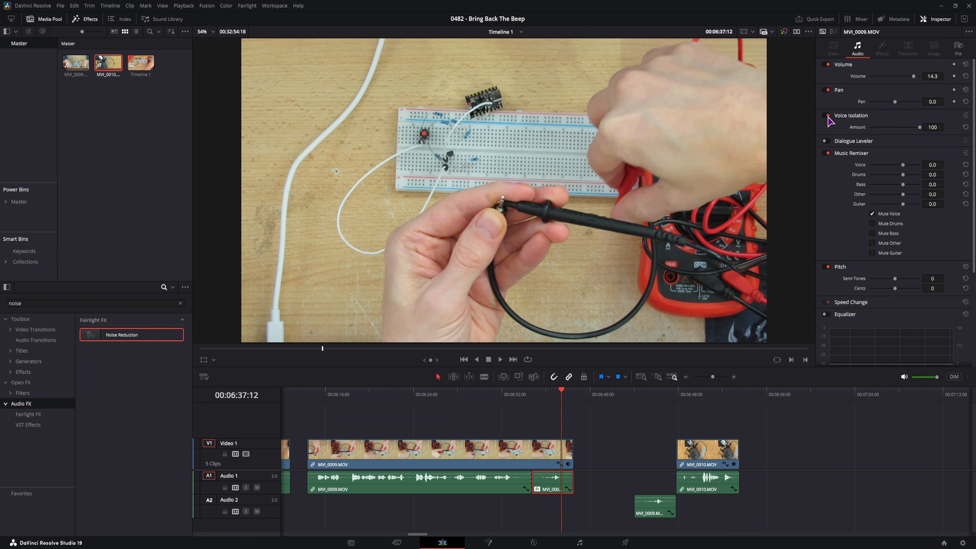
{"action": "left_click", "coordinate": [828, 116]}
{"action": "left_click", "coordinate": [532, 396]}
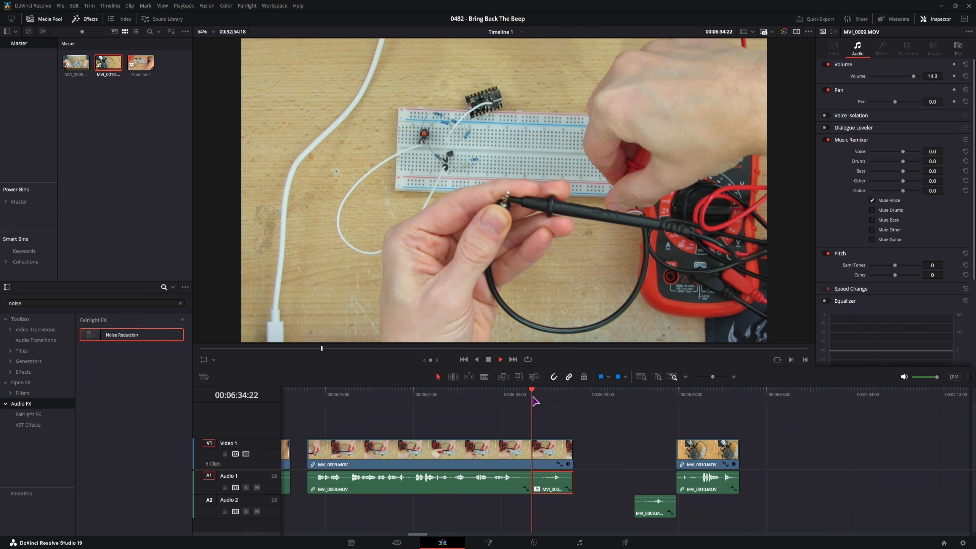
{"action": "key", "text": "space"}
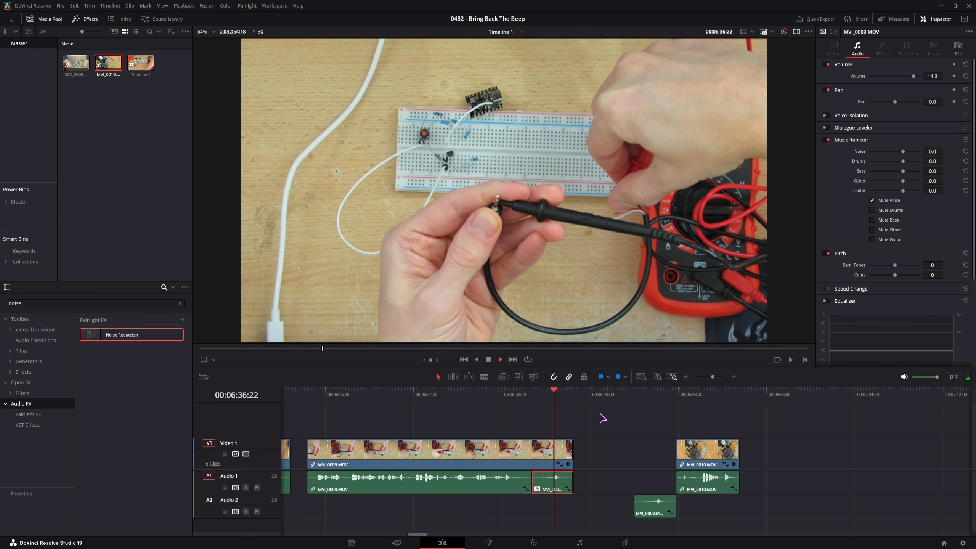
{"action": "key", "text": "space"}
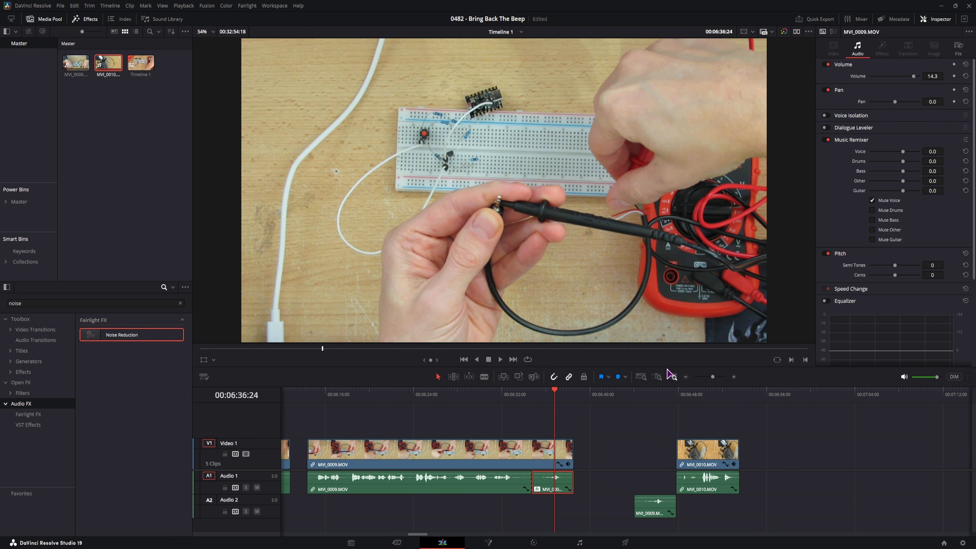
Re-enable Voice Isolation on the short Audio 1 segment at an amount of 40 and listen to it from its start.
{"action": "left_click", "coordinate": [825, 116]}
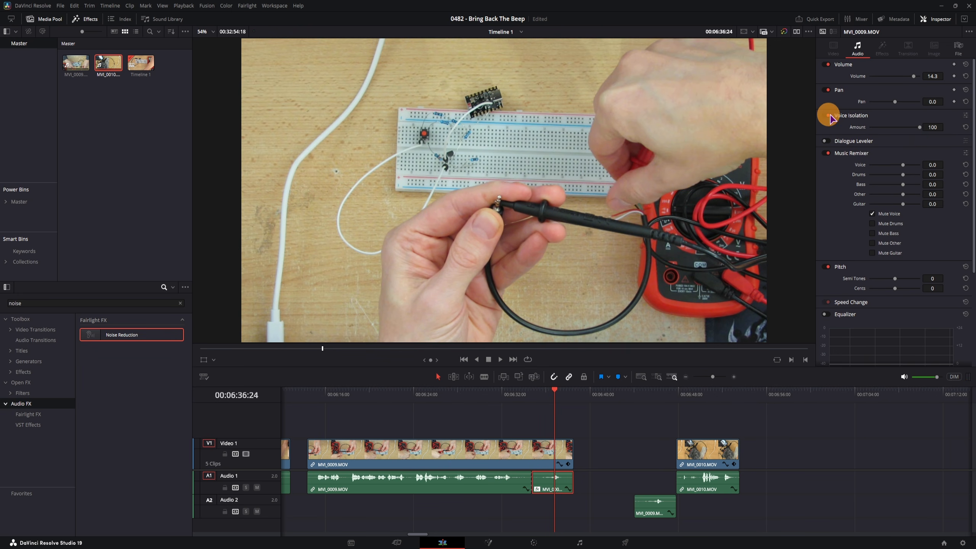
{"action": "left_click_drag", "start_coordinate": [920, 127], "coordinate": [892, 133]}
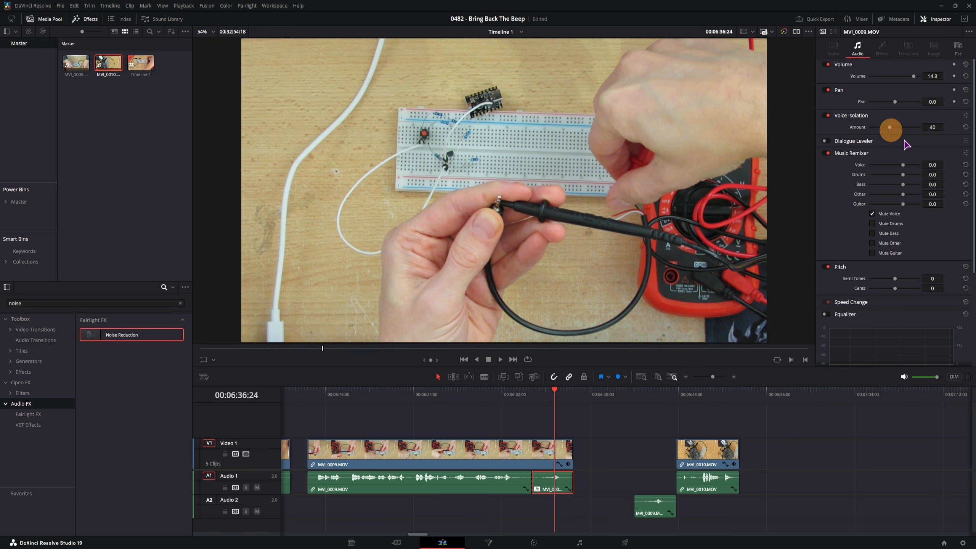
{"action": "left_click", "coordinate": [531, 399]}
{"action": "key", "text": "space"}
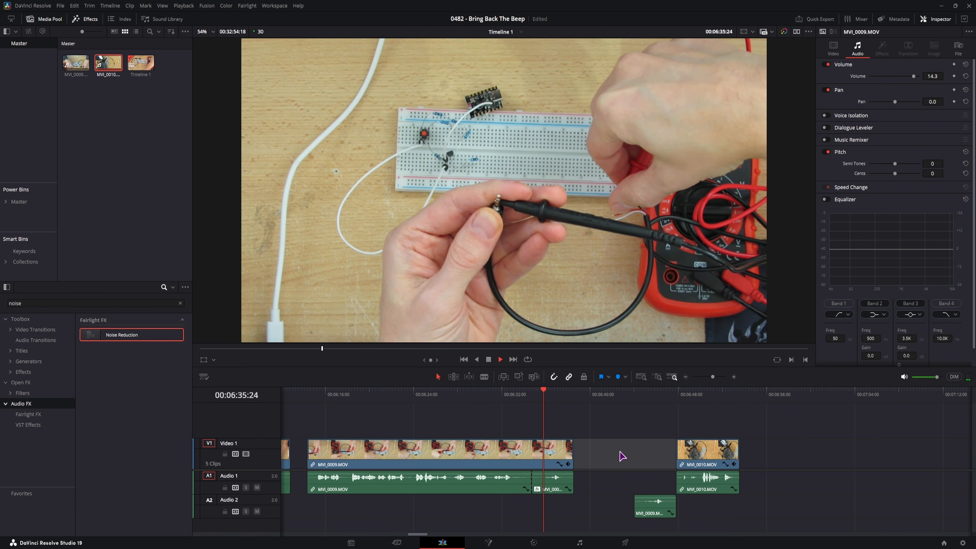
{"action": "key", "text": "space"}
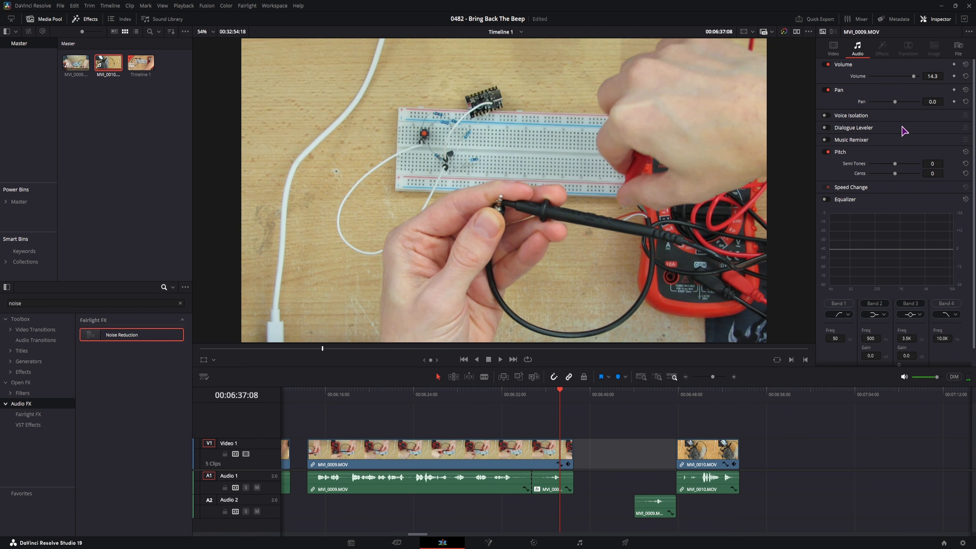
Lower the short Audio 1 segment's Voice Isolation amount to 20 and play the segment to check the beep.
{"action": "left_click", "coordinate": [554, 484]}
{"action": "left_click", "coordinate": [881, 128]}
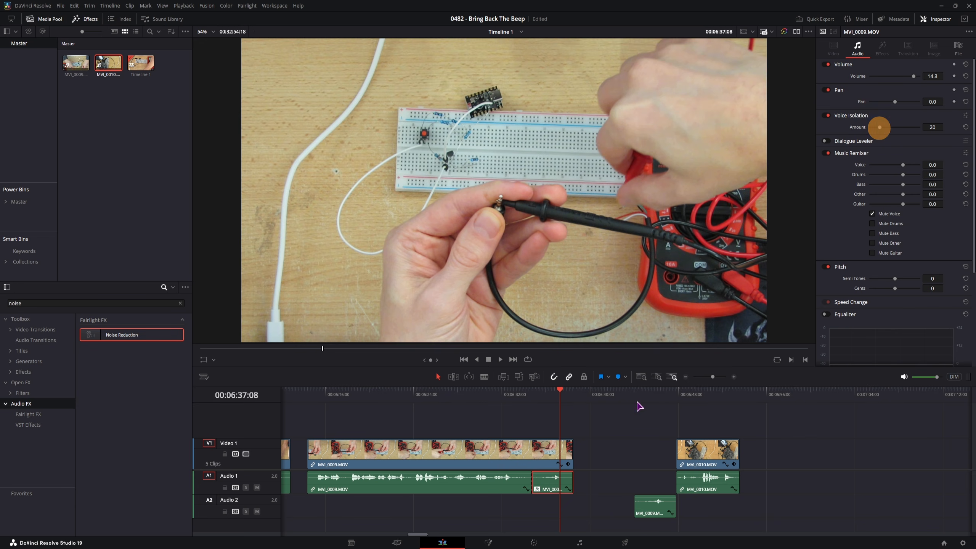
{"action": "left_click", "coordinate": [538, 397]}
{"action": "left_click", "coordinate": [615, 434]}
{"action": "key", "text": "space"}
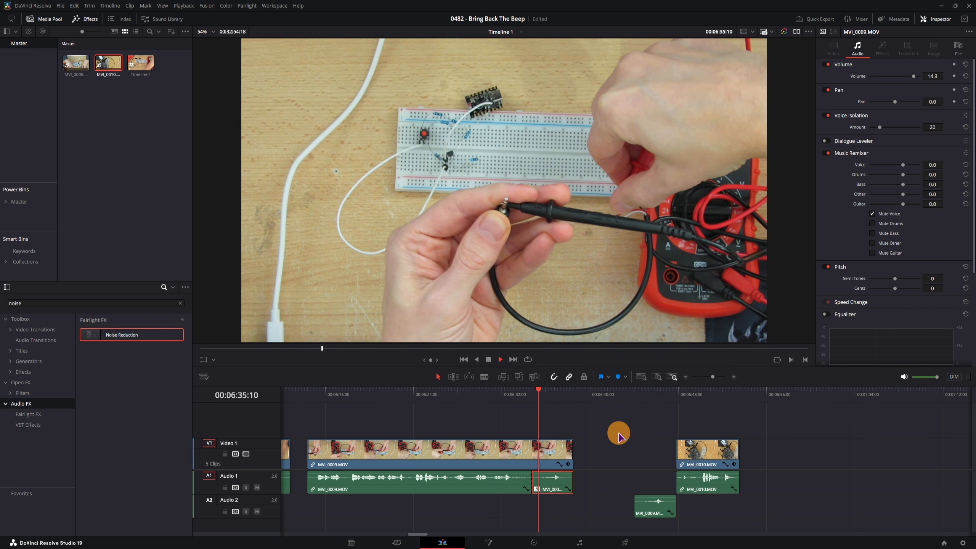
{"action": "left_click", "coordinate": [531, 394]}
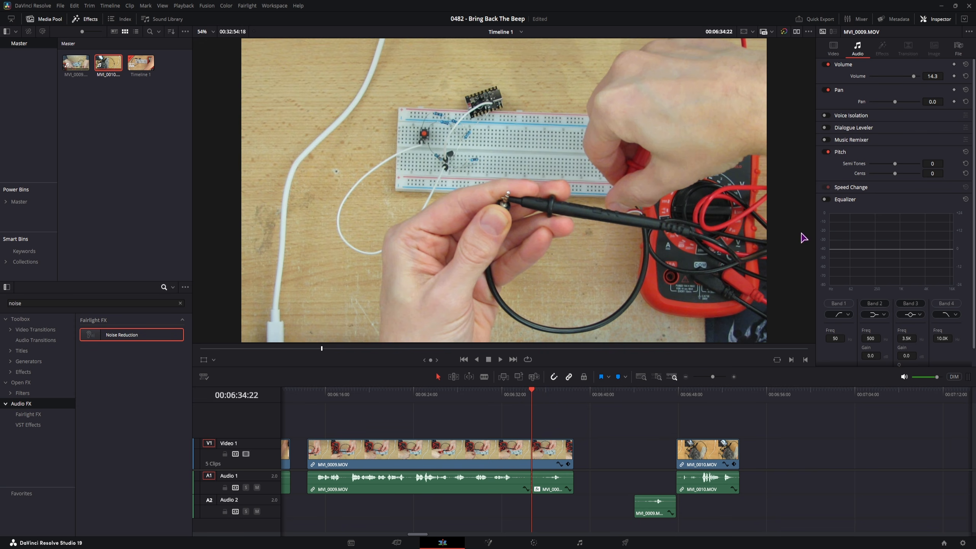
Move the Audio 2 copy directly after the middle clip and mute Drums, Bass, Other and Guitar in its Music Remixer.
{"action": "left_click_drag", "start_coordinate": [648, 505], "coordinate": [594, 513]}
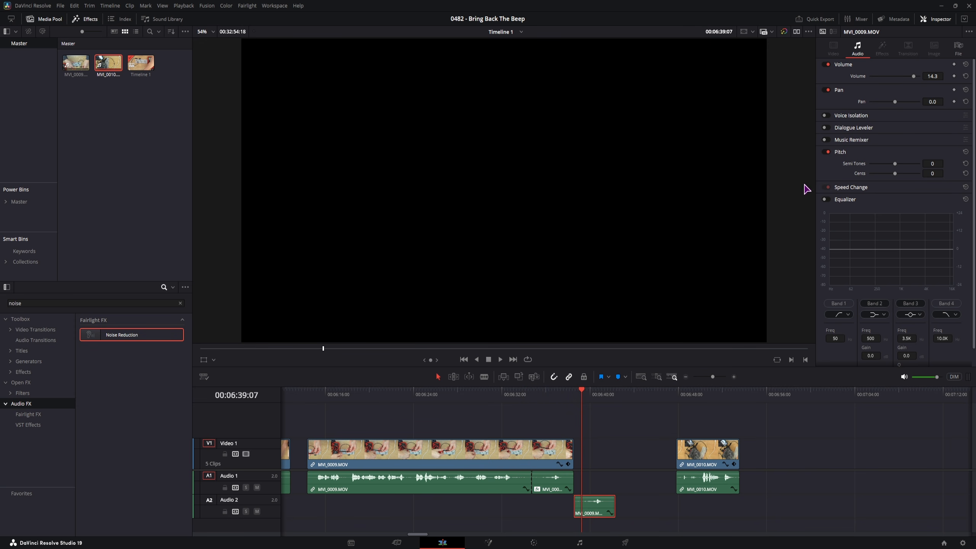
{"action": "left_click", "coordinate": [830, 140]}
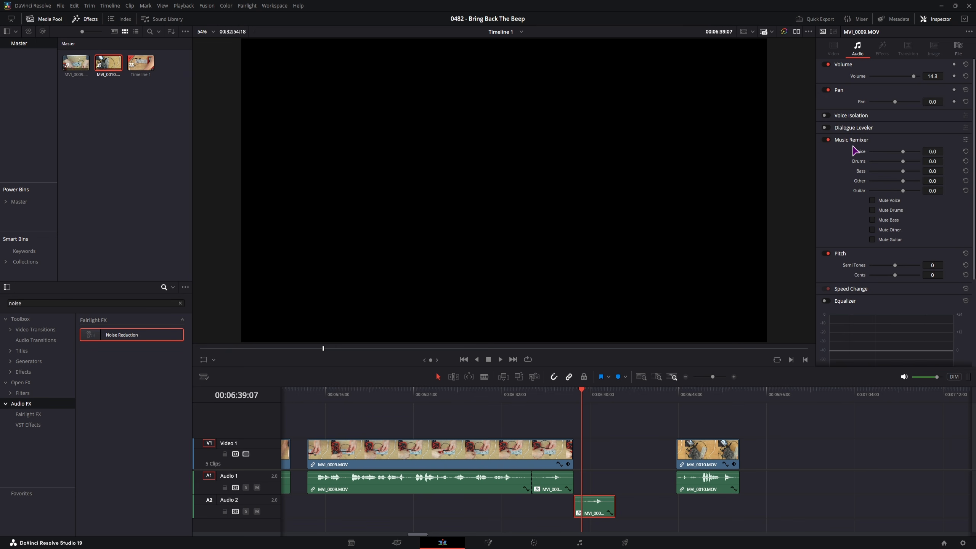
{"action": "left_click", "coordinate": [873, 210]}
{"action": "left_click", "coordinate": [872, 220]}
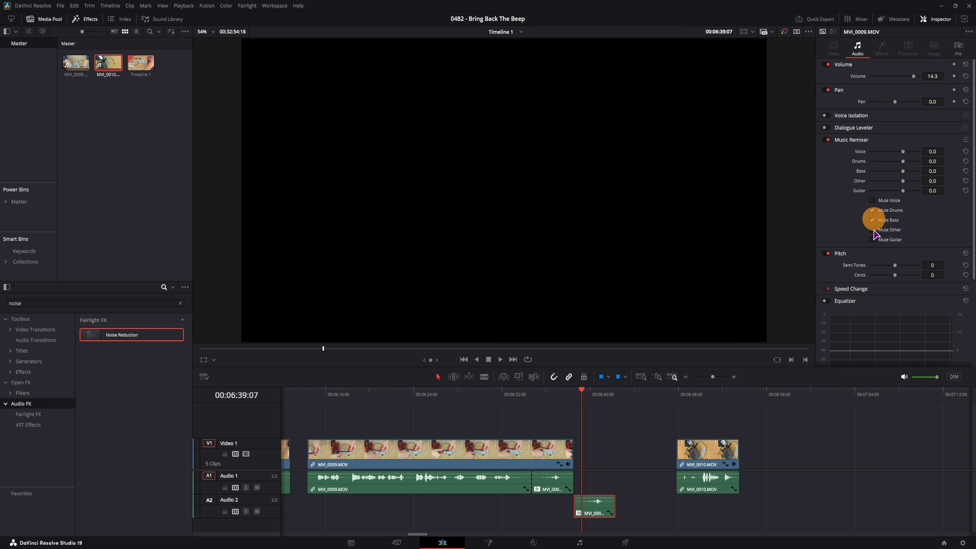
{"action": "left_click", "coordinate": [873, 230]}
{"action": "left_click", "coordinate": [873, 241]}
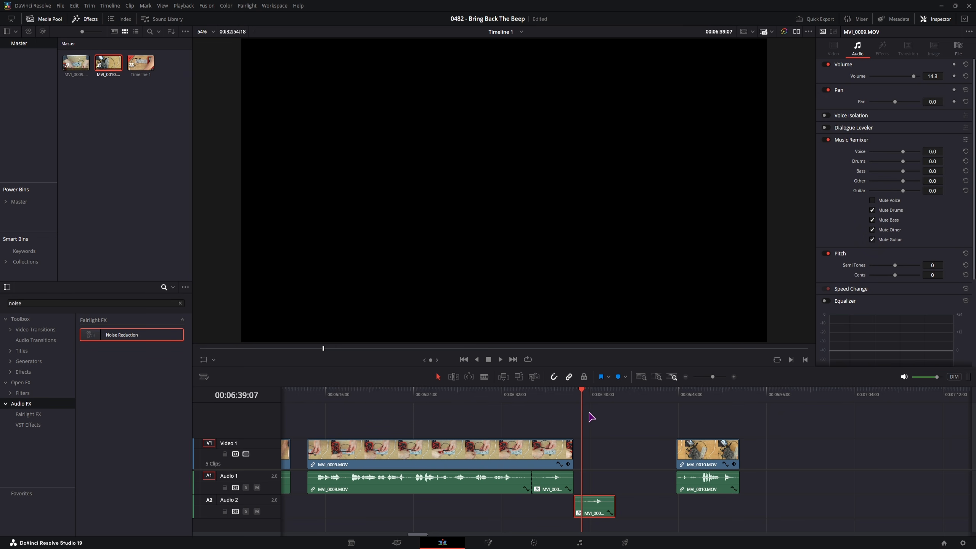
Listen to the Audio 2 copy from 00:06:38:16 and move it back under the end of the middle clip.
{"action": "left_click", "coordinate": [576, 397]}
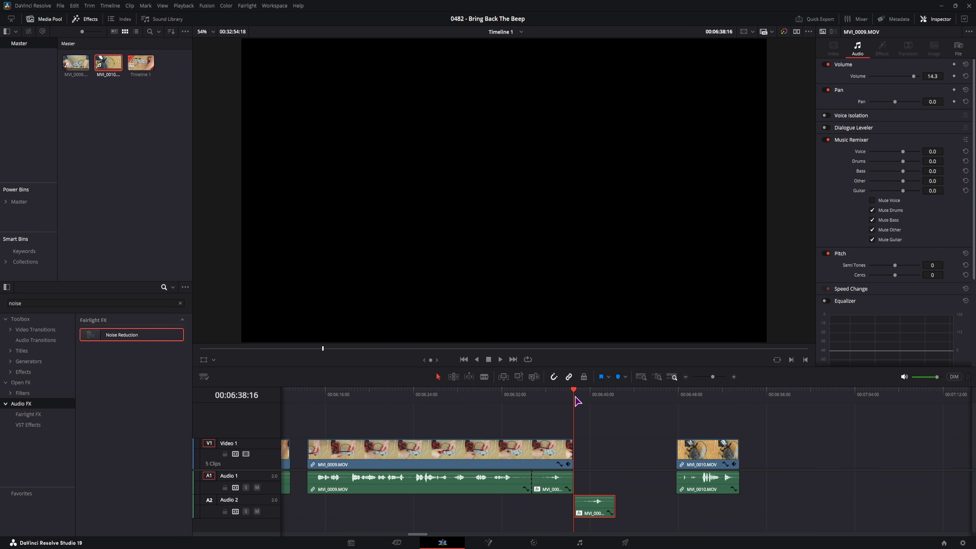
{"action": "key", "text": "space"}
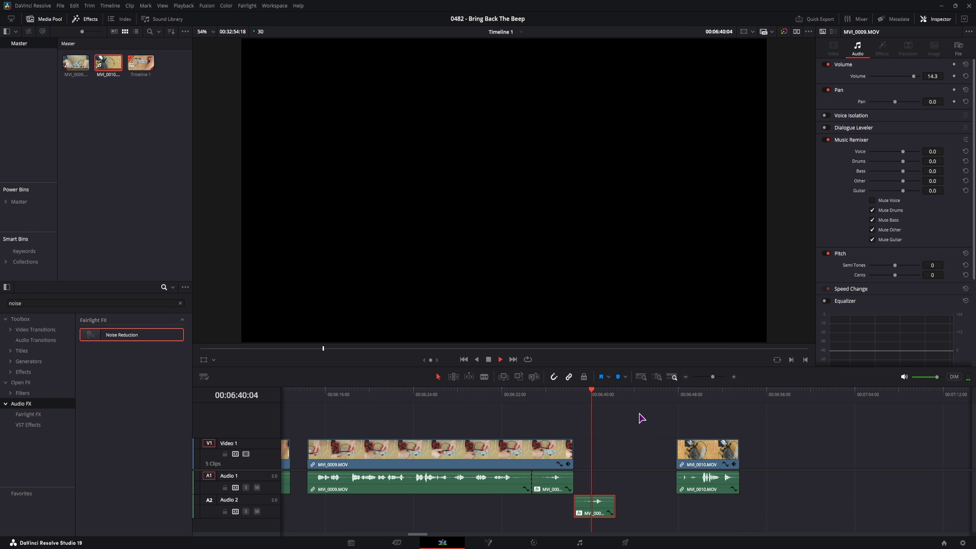
{"action": "left_click", "coordinate": [578, 396]}
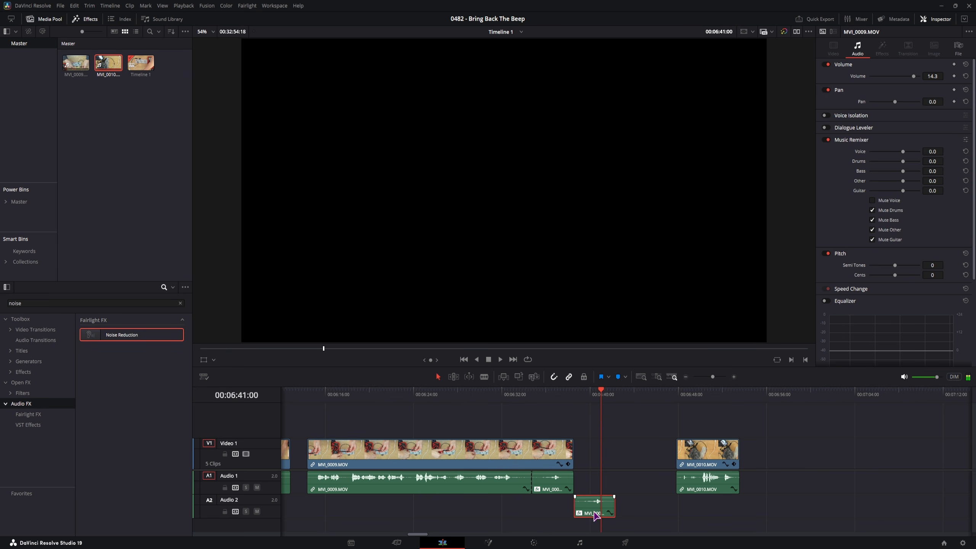
{"action": "left_click_drag", "start_coordinate": [592, 507], "coordinate": [542, 516]}
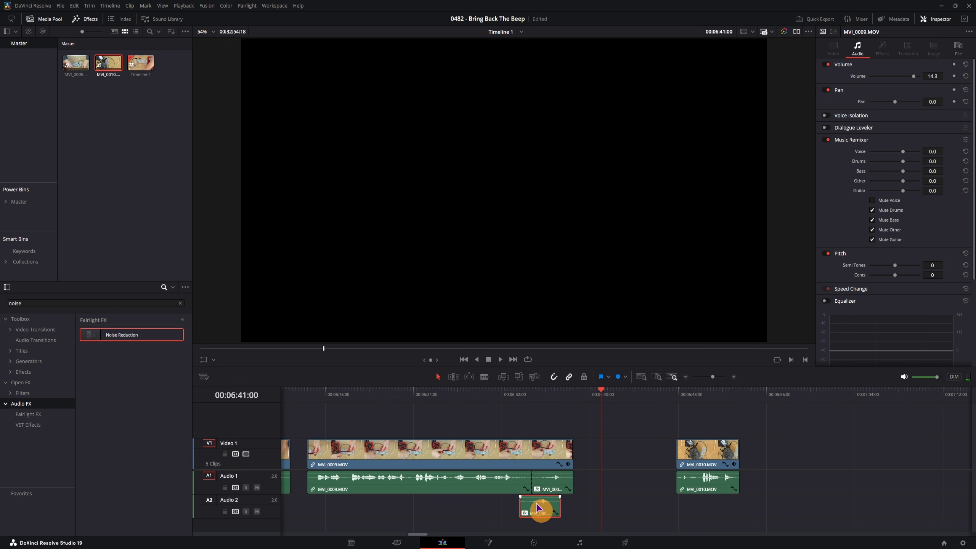
Enable Voice Isolation at an amount of 40 on the middle clip's long Audio 1 segment and play through to the clip's end.
{"action": "left_click", "coordinate": [428, 491]}
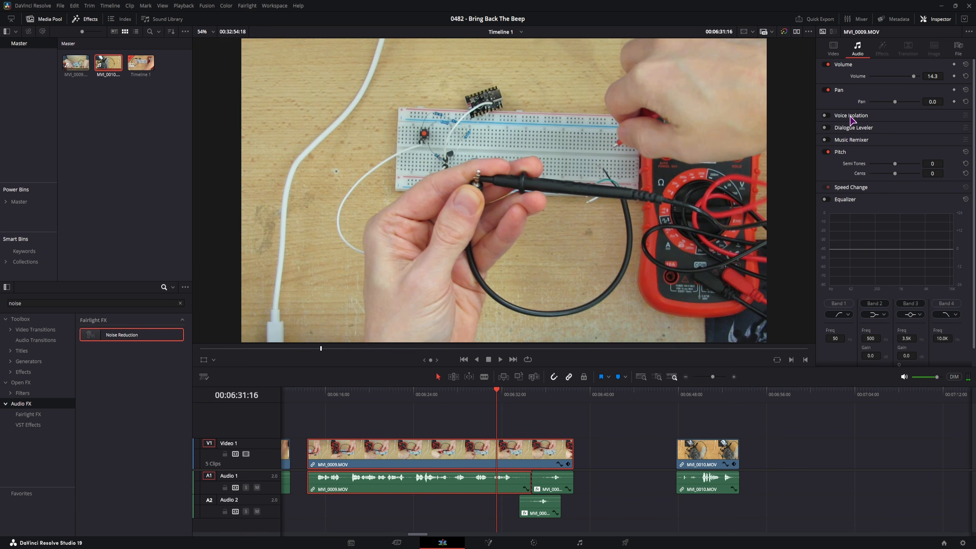
{"action": "left_click", "coordinate": [826, 115]}
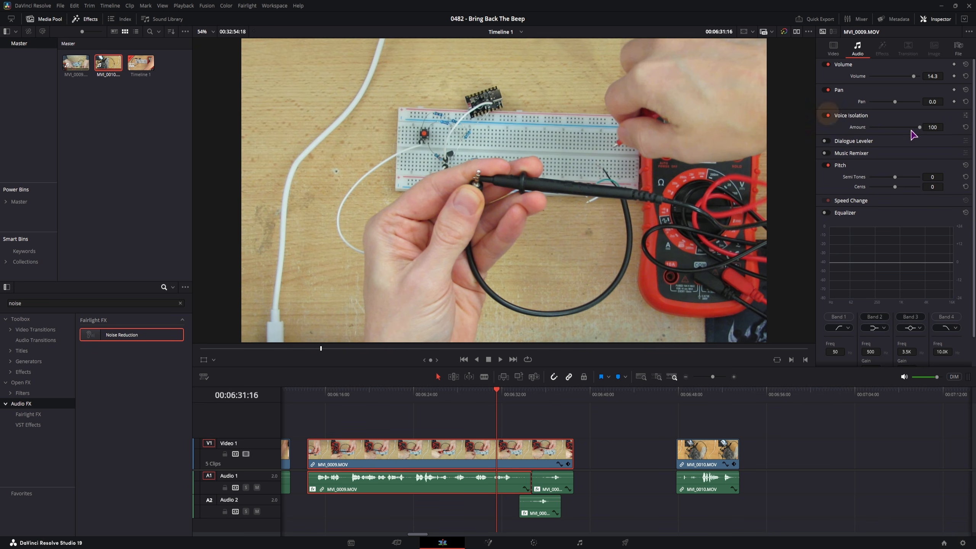
{"action": "left_click_drag", "start_coordinate": [915, 128], "coordinate": [888, 131]}
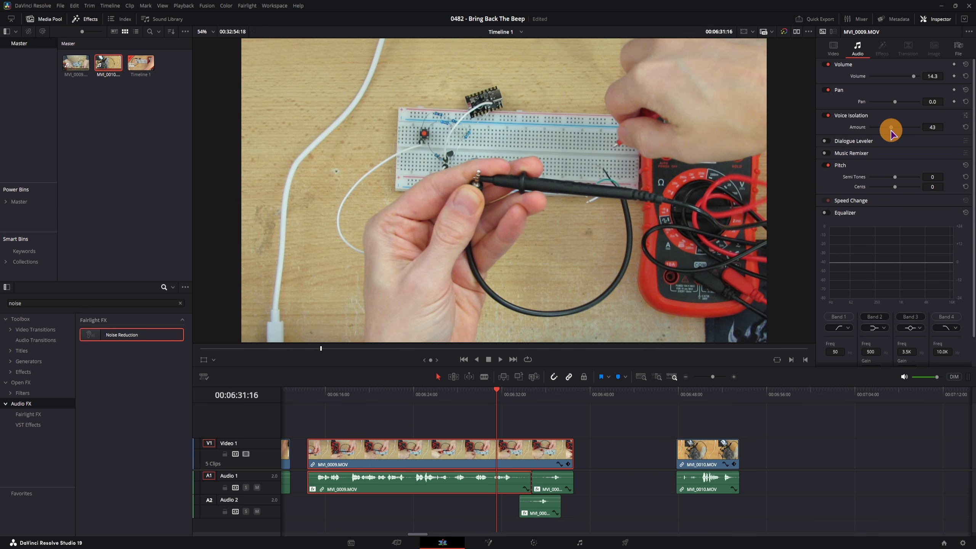
{"action": "left_click", "coordinate": [483, 398]}
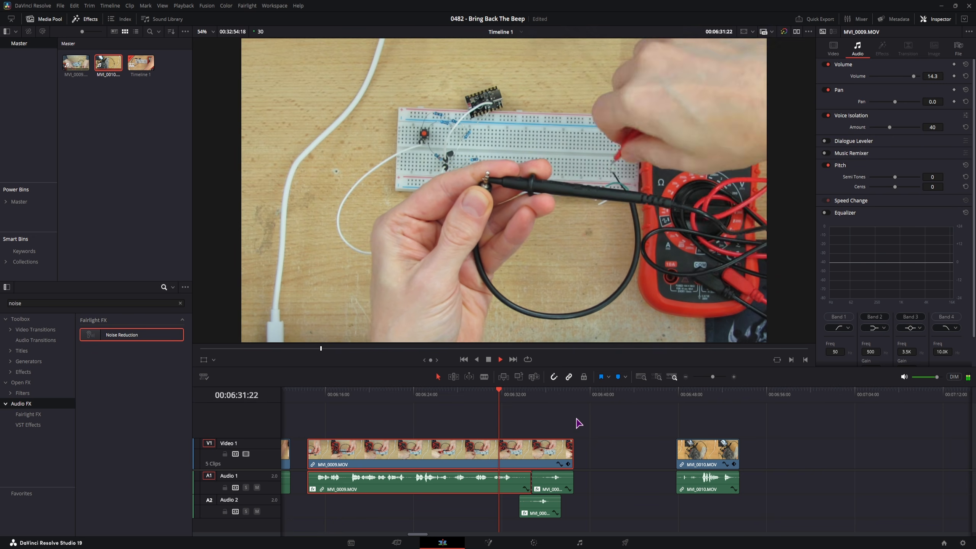
{"action": "left_click", "coordinate": [594, 464]}
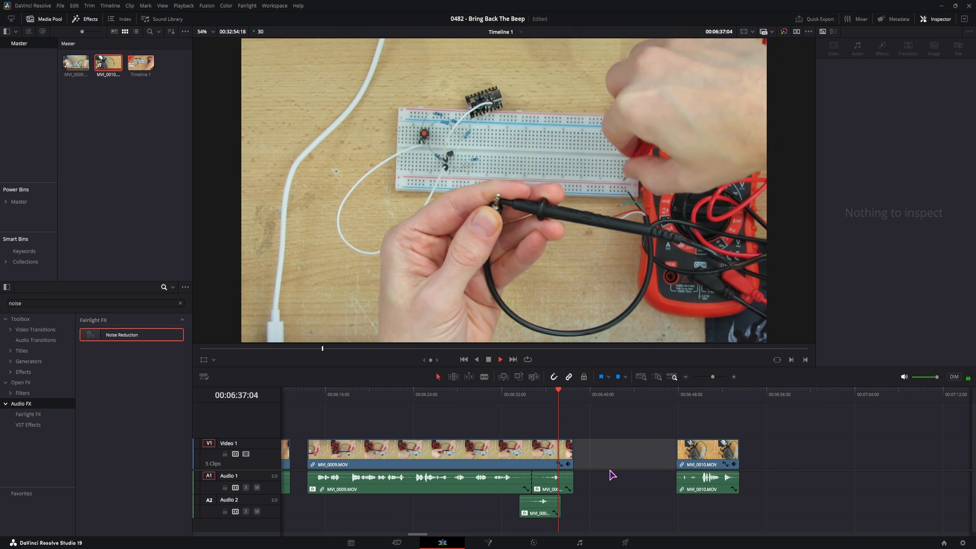
{"action": "key", "text": "space"}
Shift the Audio 2 copy slightly earlier and select the short Audio 1 segment above it.
{"action": "left_click", "coordinate": [544, 517]}
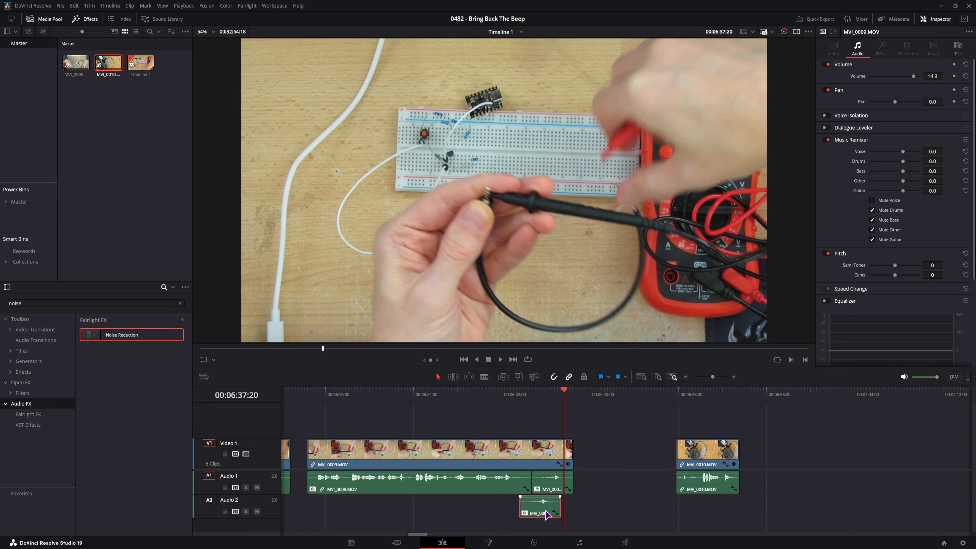
{"action": "left_click_drag", "start_coordinate": [540, 511], "coordinate": [541, 511]}
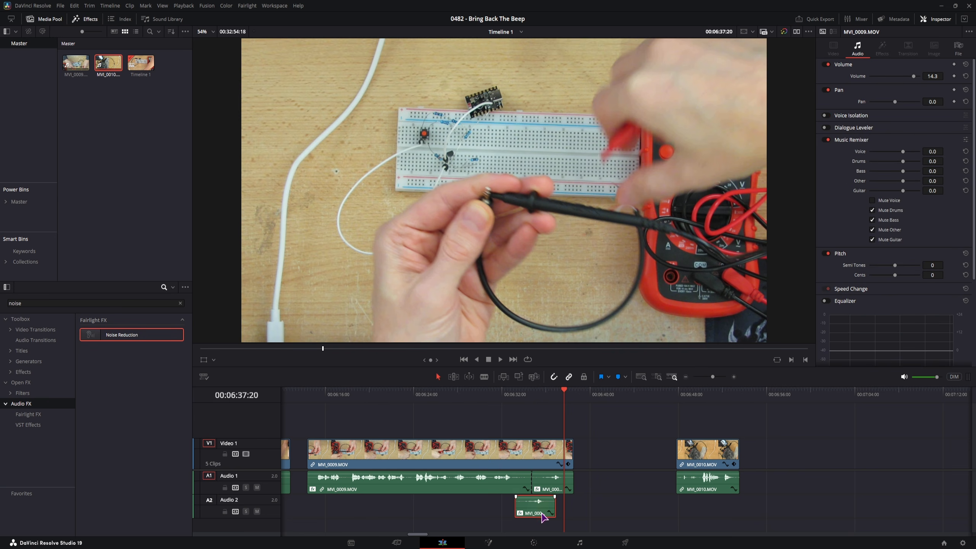
{"action": "left_click", "coordinate": [556, 489]}
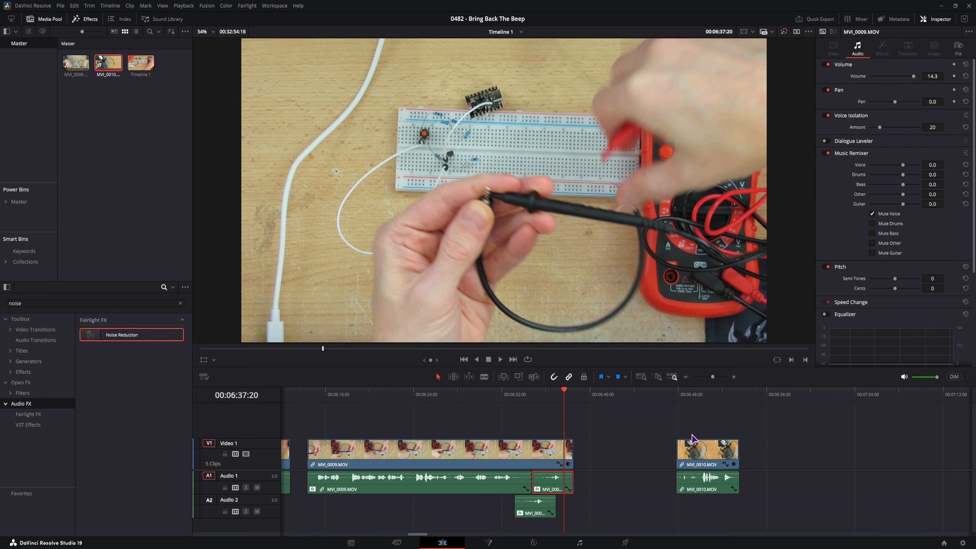
Play the MVI_0010.MOV clip from 00:06:48:08 to hear its original audio.
{"action": "left_click", "coordinate": [682, 395]}
{"action": "left_click_drag", "start_coordinate": [767, 448], "coordinate": [588, 463]}
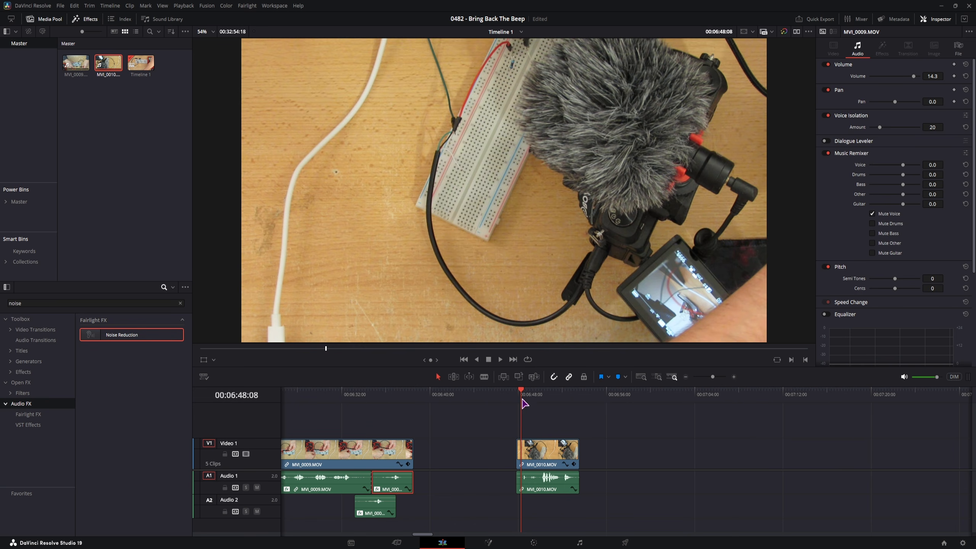
{"action": "key", "text": "space"}
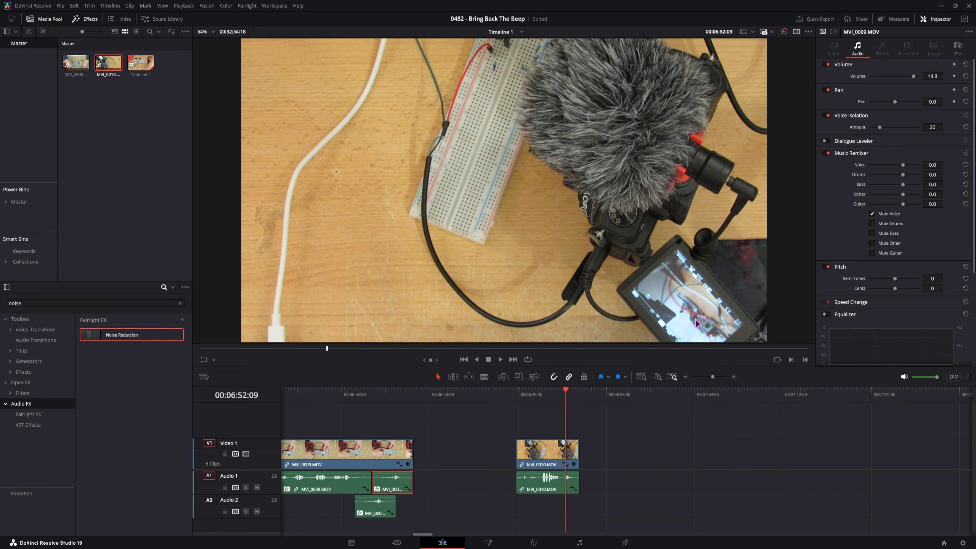
Enable Music Remixer with Mute Voice on the MVI_0010.MOV clip and turn on Voice Isolation at an amount of 10.
{"action": "left_click", "coordinate": [543, 393]}
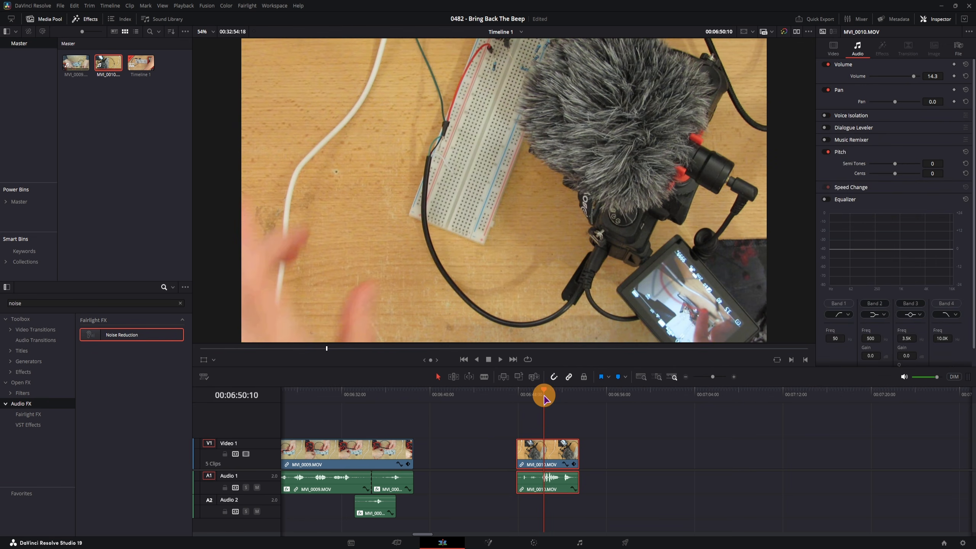
{"action": "left_click", "coordinate": [827, 140]}
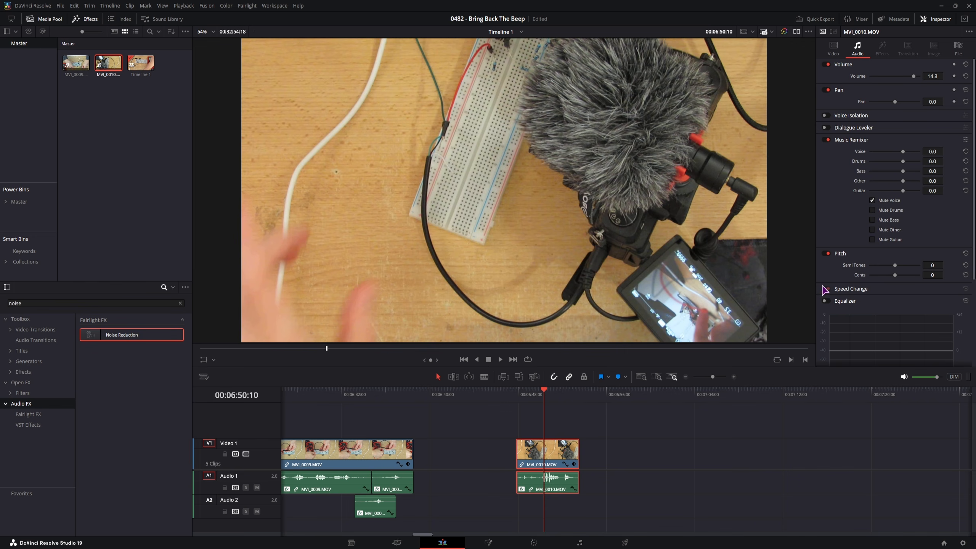
{"action": "left_click", "coordinate": [825, 116]}
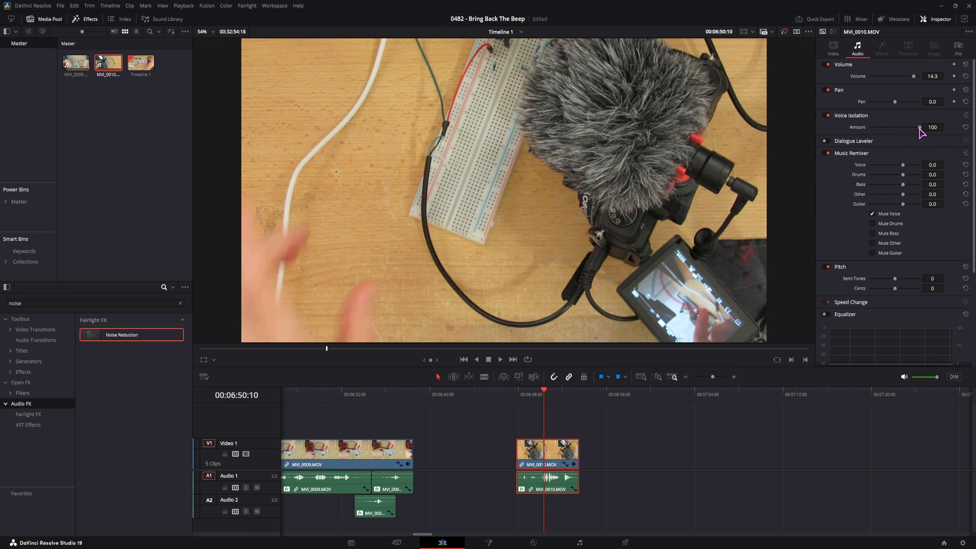
{"action": "left_click_drag", "start_coordinate": [920, 128], "coordinate": [890, 128]}
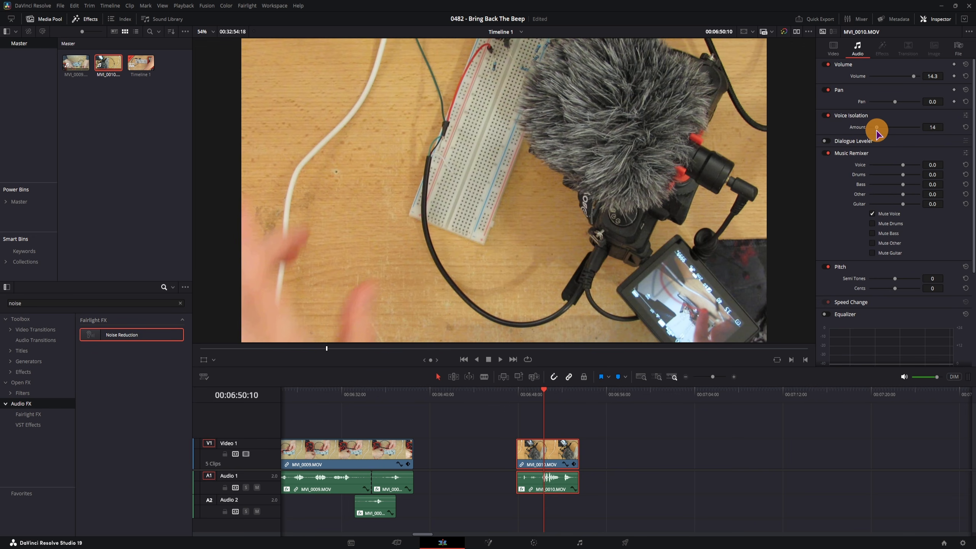
Play the MVI_0010.MOV clip from 00:06:47:25 to hear it with Music Remixer and Voice Isolation active.
{"action": "left_click", "coordinate": [519, 392]}
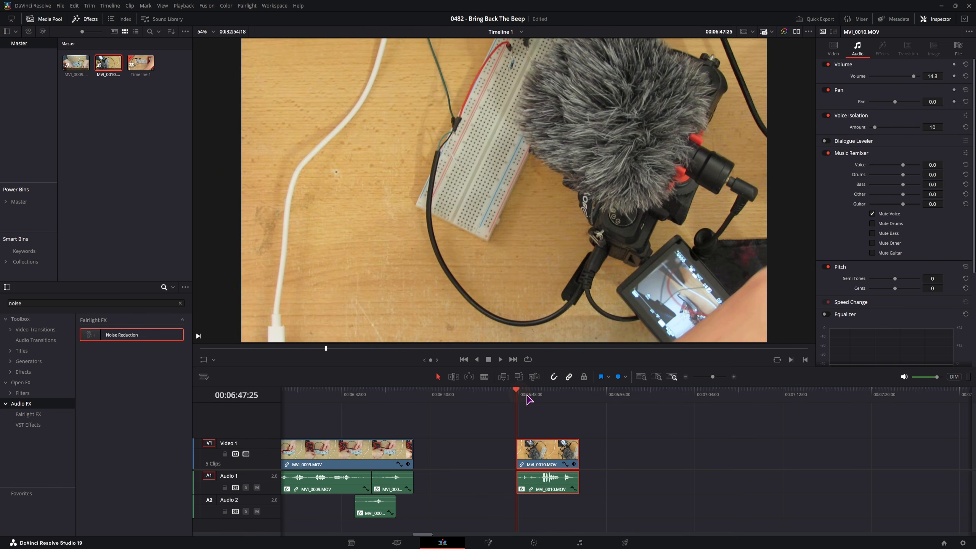
{"action": "key", "text": "space"}
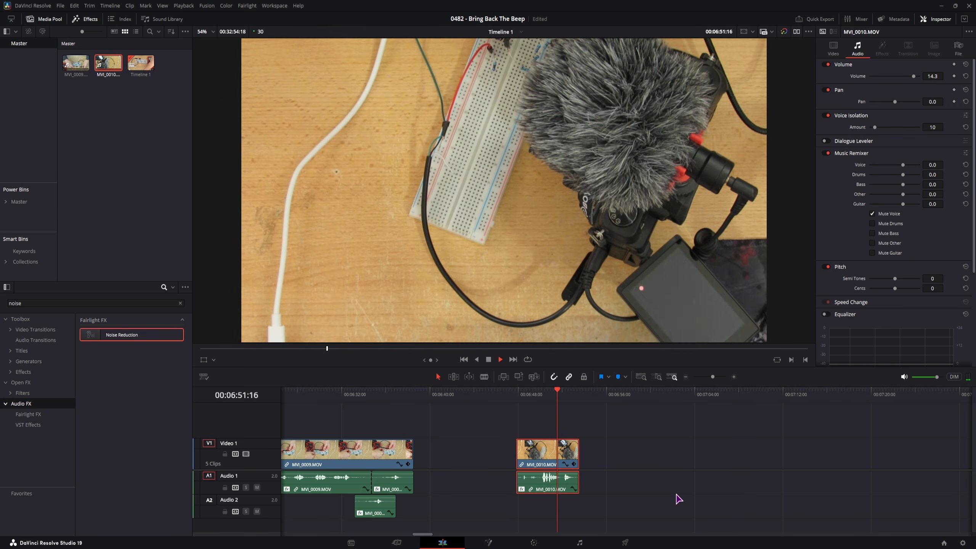
{"action": "left_click", "coordinate": [548, 394]}
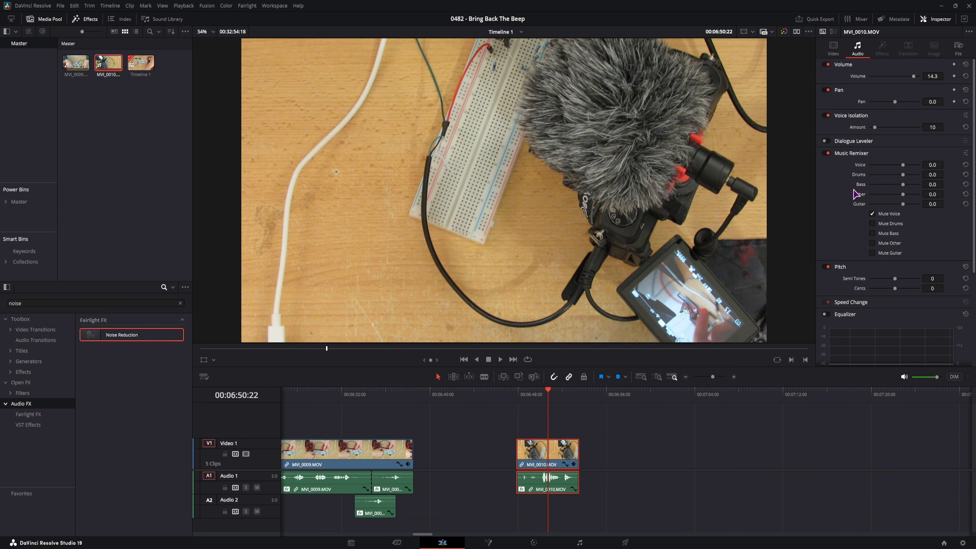
Turn off Voice Isolation on the MVI_0010.MOV clip and replay it from the start with only Music Remixer active.
{"action": "left_click", "coordinate": [828, 116]}
{"action": "key", "text": "Up"}
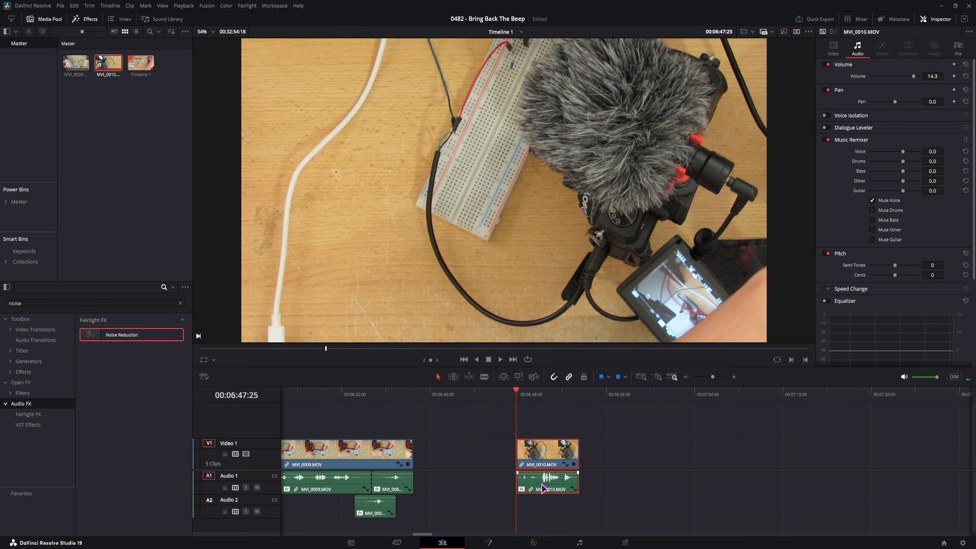
{"action": "key", "text": "space"}
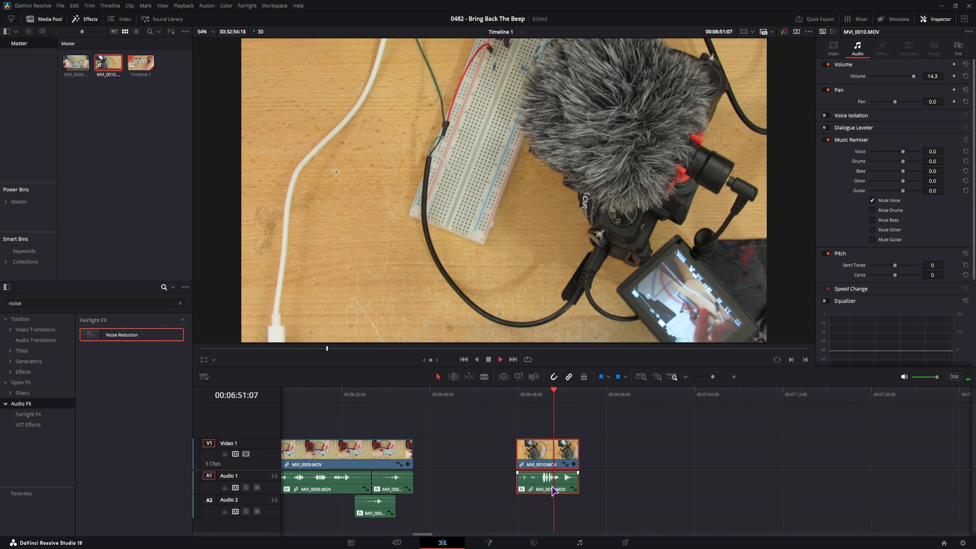
{"action": "left_click", "coordinate": [547, 396]}
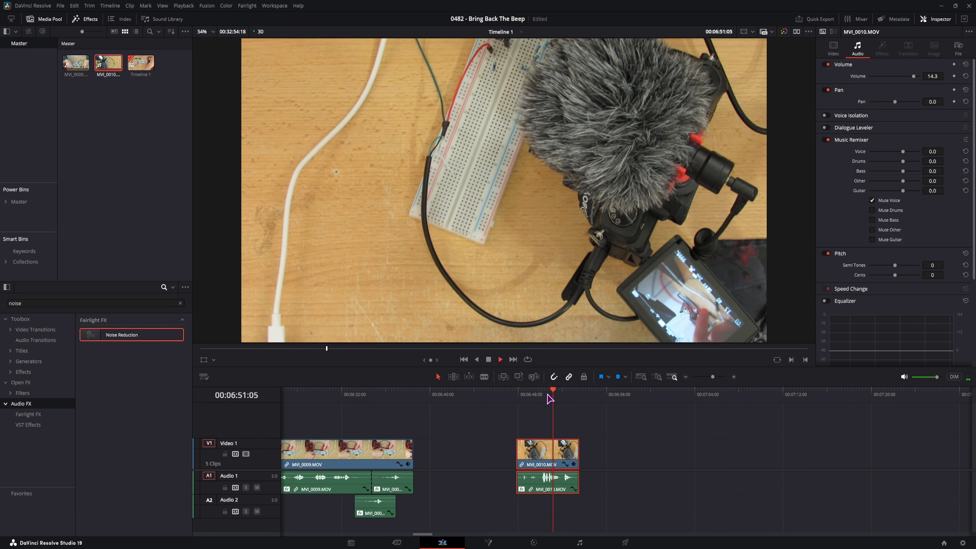
{"action": "key", "text": "space"}
{"action": "left_click", "coordinate": [546, 396]}
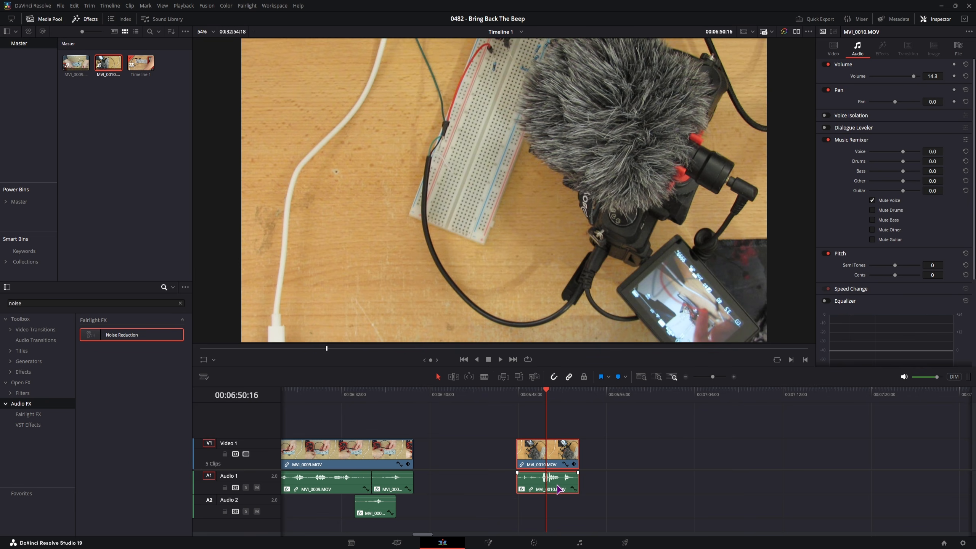
{"action": "left_click", "coordinate": [529, 396]}
{"action": "key", "text": "space"}
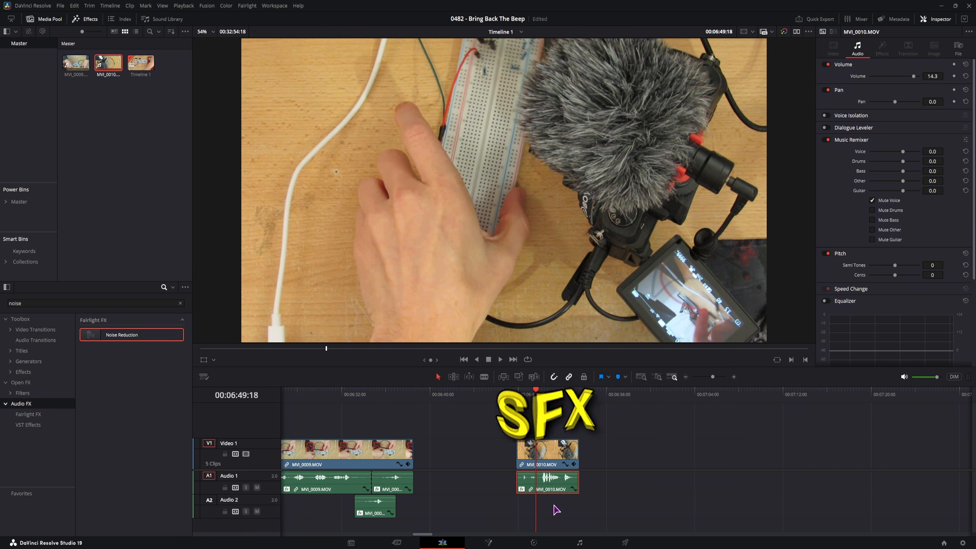
Copy a section of the MVI_0010.MOV audio about 0.7 seconds long to Audio 2 and place it under the clip's end.
{"action": "left_click_drag", "start_coordinate": [554, 482], "coordinate": [553, 508]}
{"action": "left_click", "coordinate": [521, 511]}
{"action": "left_click", "coordinate": [548, 399]}
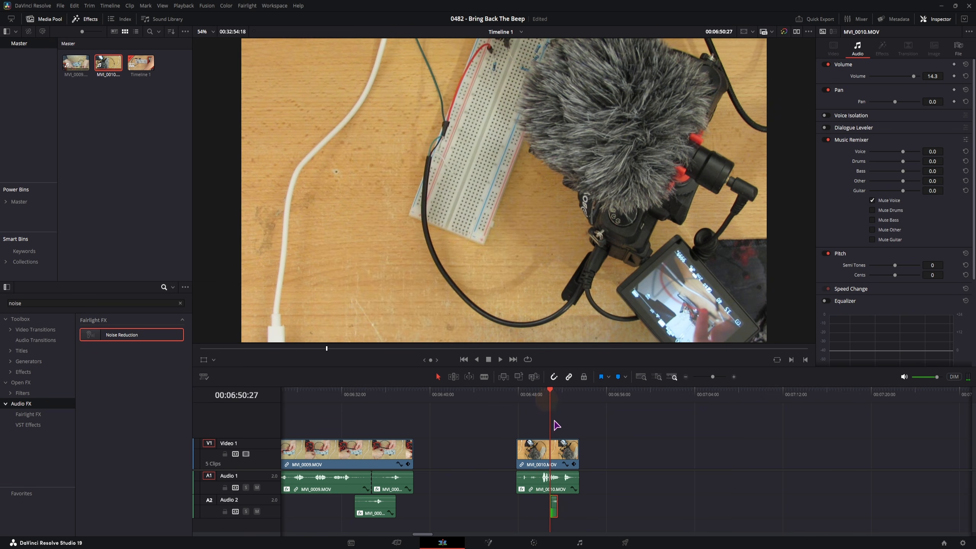
{"action": "scroll", "coordinate": [584, 512], "scroll_direction": "up", "scroll_amount": 2}
{"action": "left_click_drag", "start_coordinate": [651, 511], "coordinate": [755, 514]}
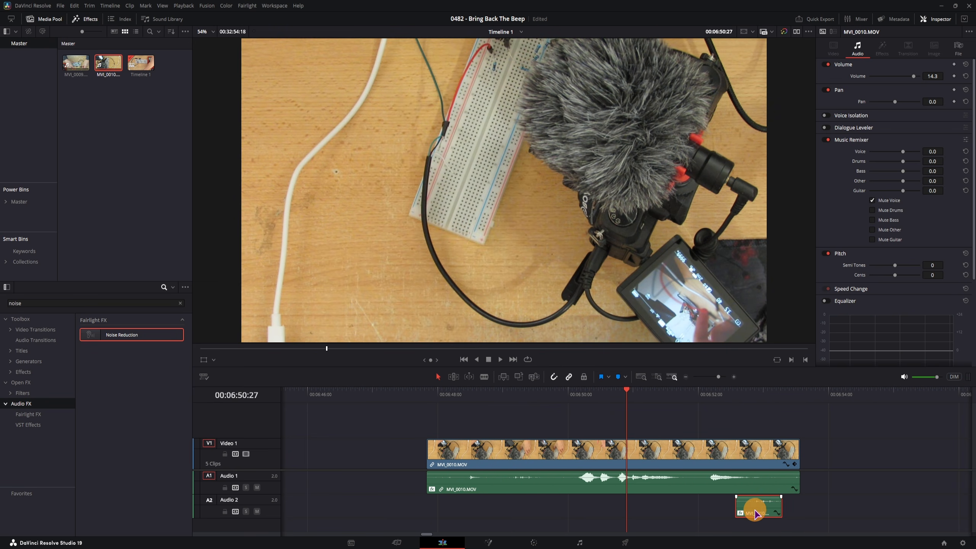
Listen from 00:06:50:27 and overwrite the Audio 1 section starting near 00:06:51:00 with the short Audio 2 copy.
{"action": "key", "text": "space"}
{"action": "left_click", "coordinate": [625, 396]}
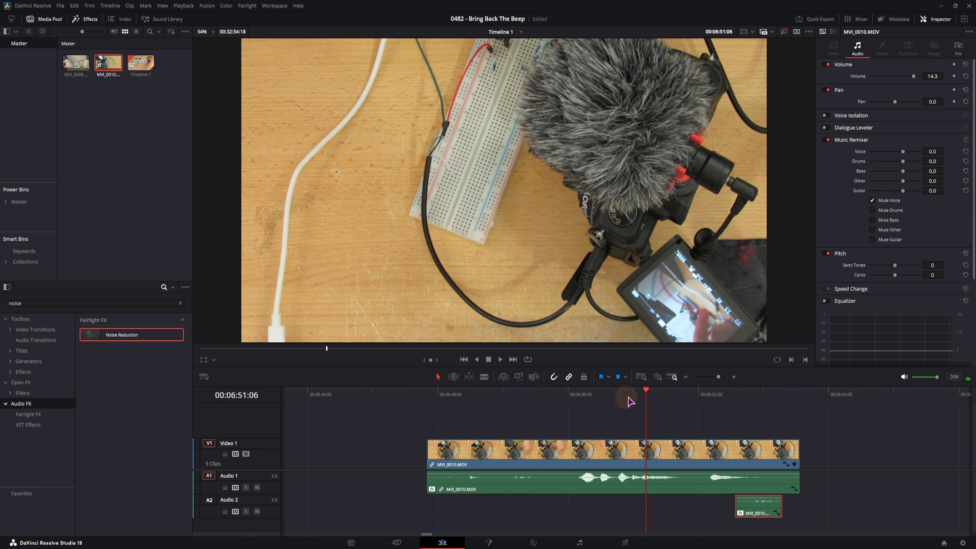
{"action": "left_click", "coordinate": [654, 400]}
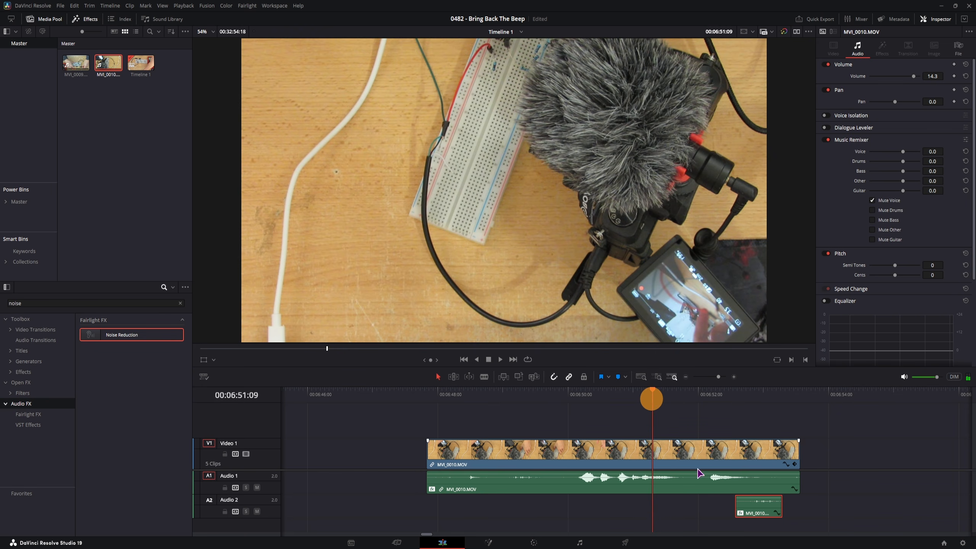
{"action": "left_click_drag", "start_coordinate": [754, 514], "coordinate": [661, 488]}
Play across the replaced Audio 1 section twice, and replay the clip from near its start.
{"action": "left_click", "coordinate": [637, 395]}
{"action": "key", "text": "space"}
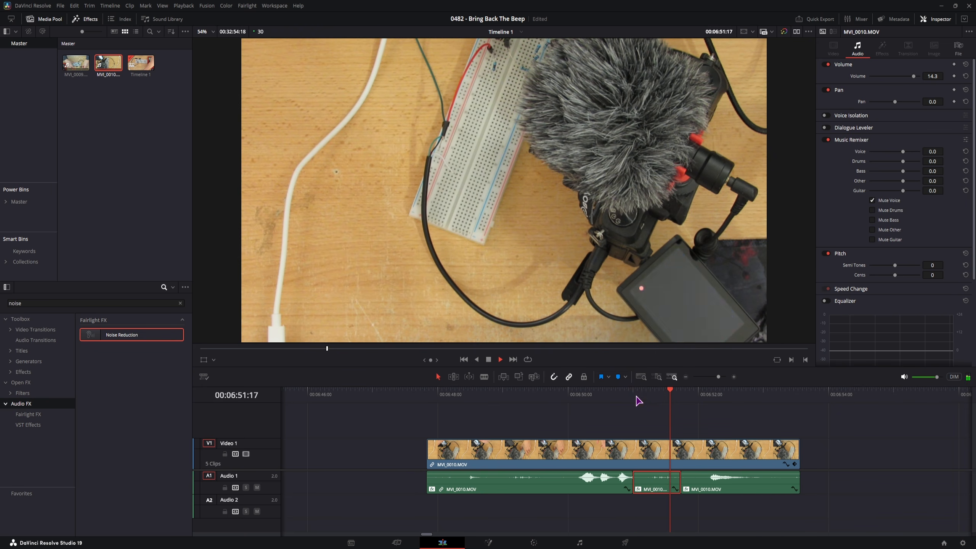
{"action": "left_click", "coordinate": [637, 396]}
{"action": "key", "text": "space"}
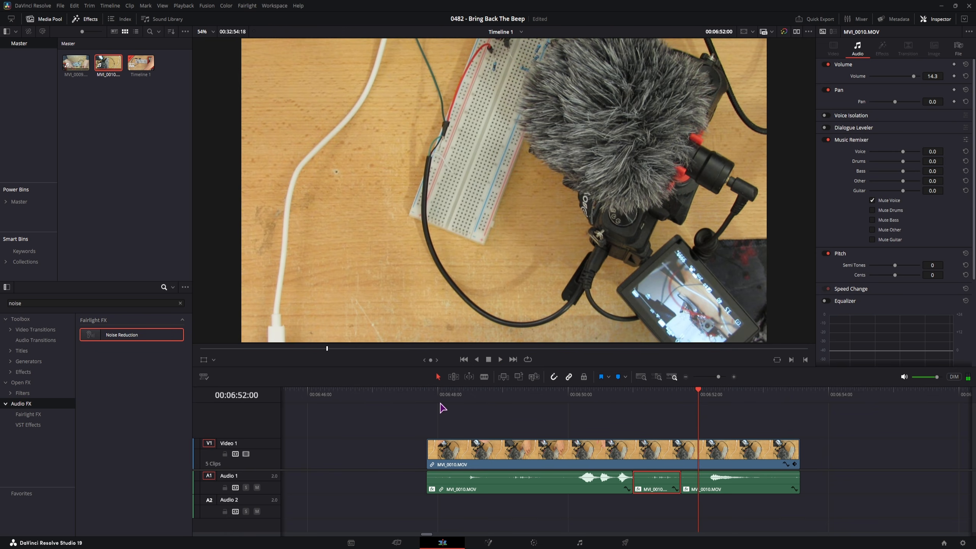
{"action": "left_click", "coordinate": [465, 394]}
{"action": "key", "text": "space"}
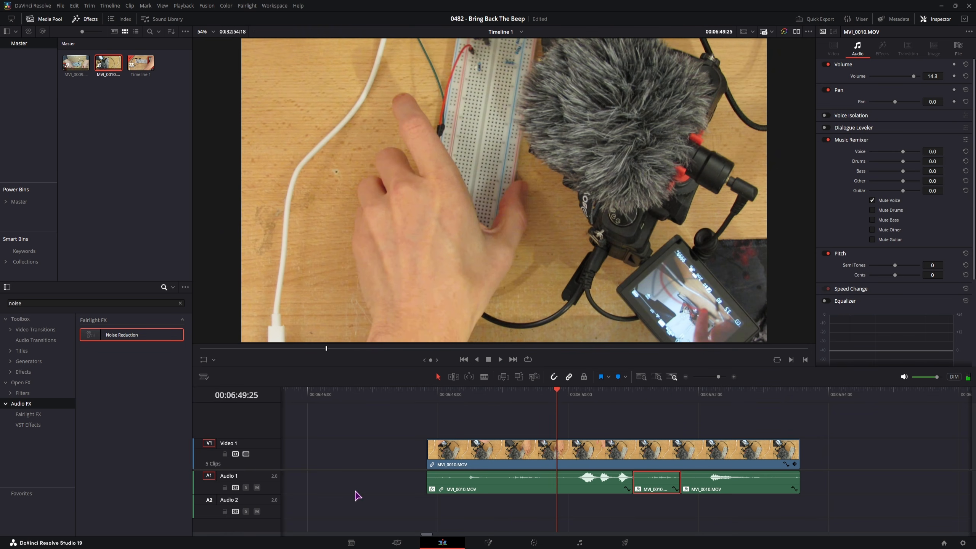
Add Noise Reduction to the whole Audio 1 track in Auto Speech Mode and listen to the clip.
{"action": "left_click", "coordinate": [378, 490]}
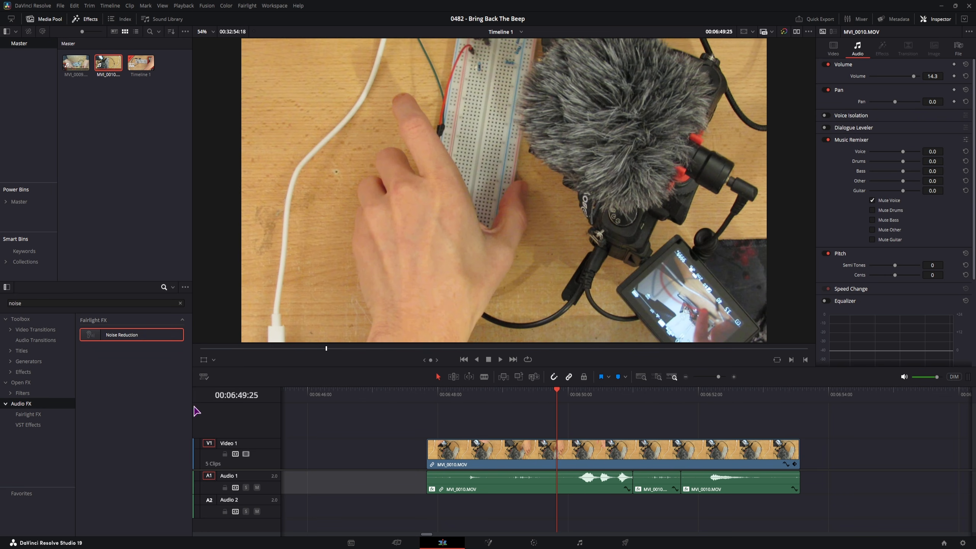
{"action": "left_click_drag", "start_coordinate": [111, 340], "coordinate": [265, 481]}
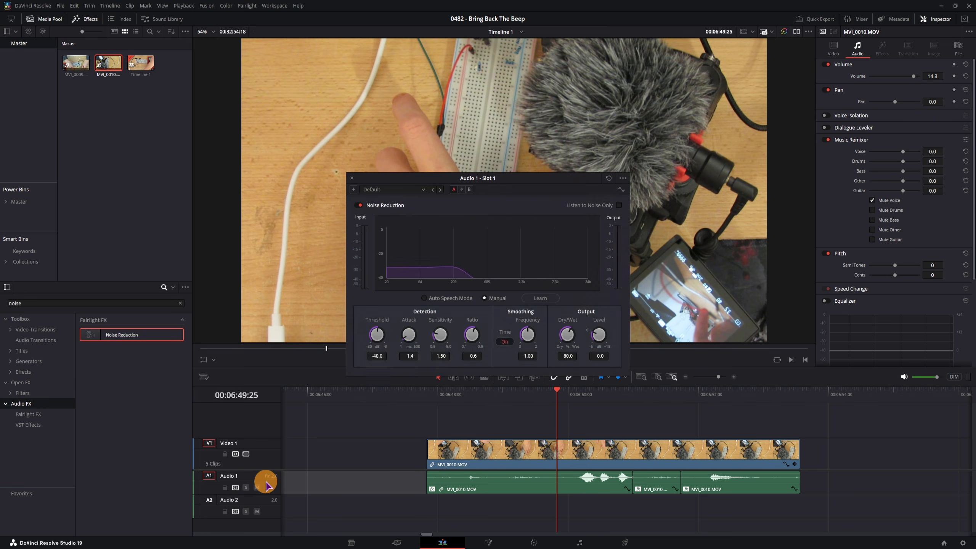
{"action": "left_click", "coordinate": [425, 299]}
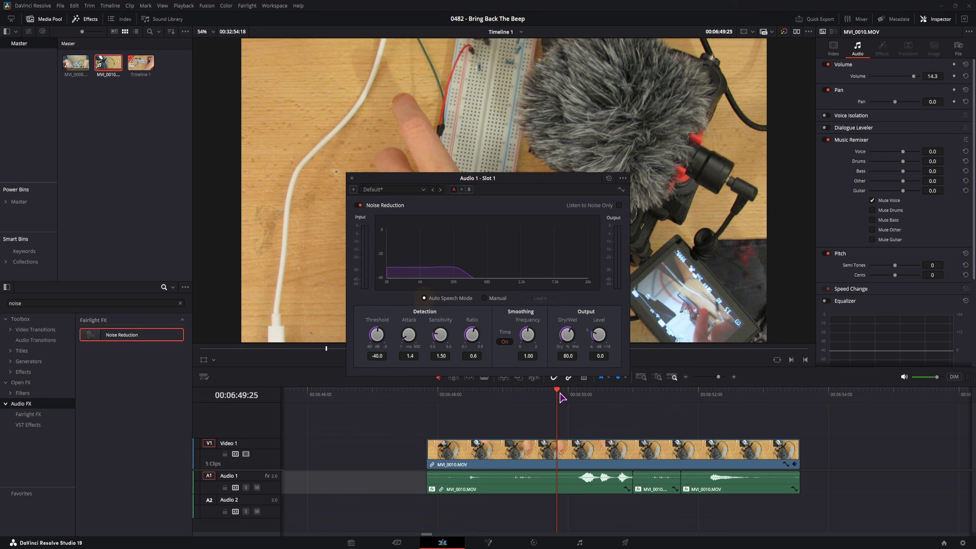
{"action": "left_click", "coordinate": [421, 398]}
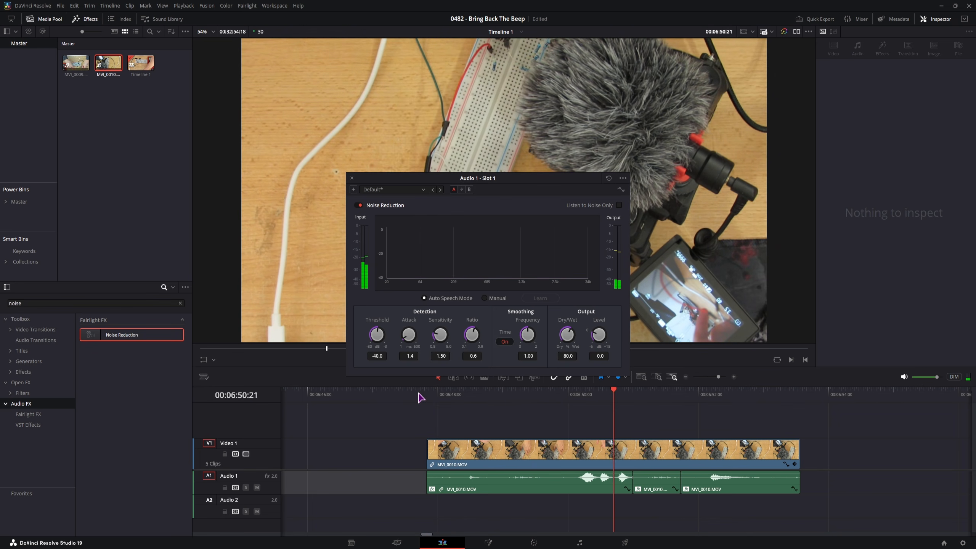
{"action": "left_click", "coordinate": [625, 397]}
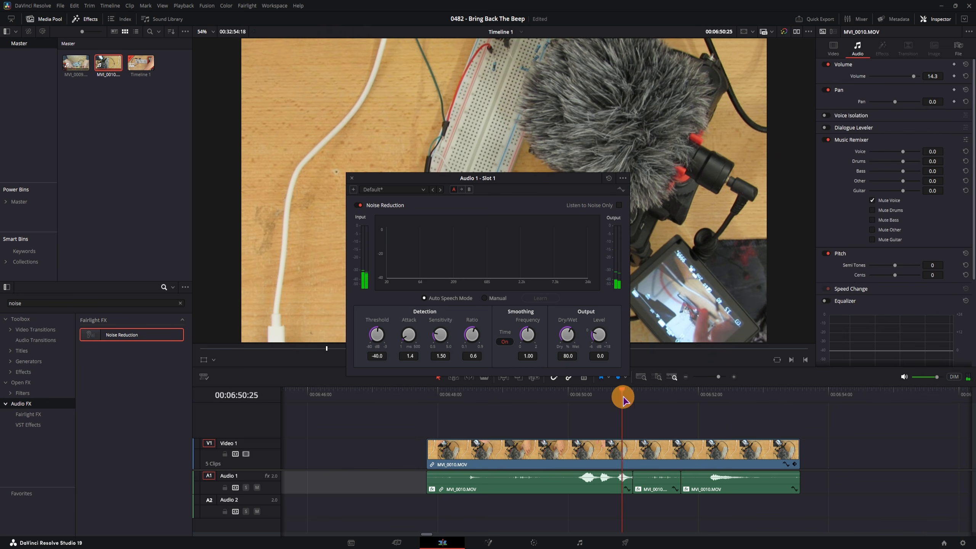
{"action": "left_click", "coordinate": [639, 398]}
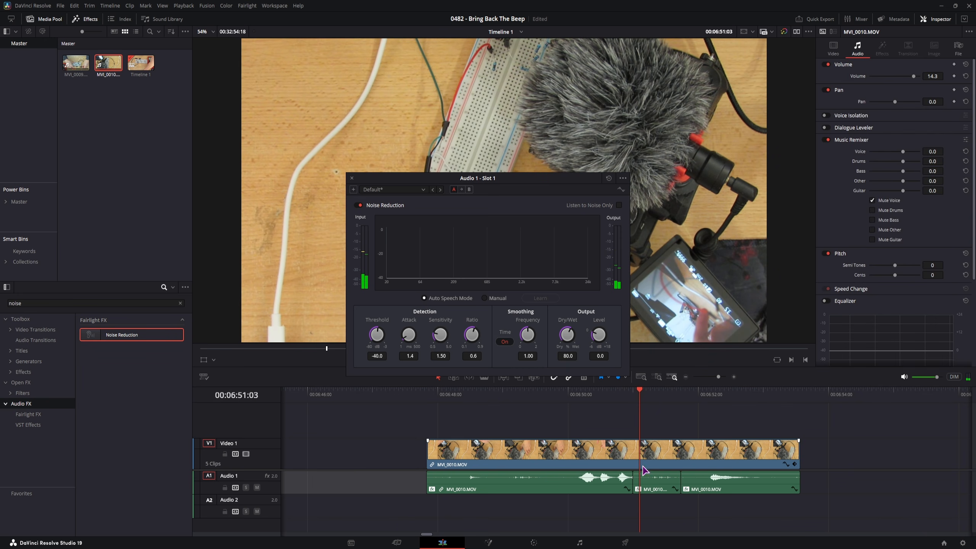
Remove the Noise Reduction effect from the Audio 1 track.
{"action": "left_click", "coordinate": [655, 484]}
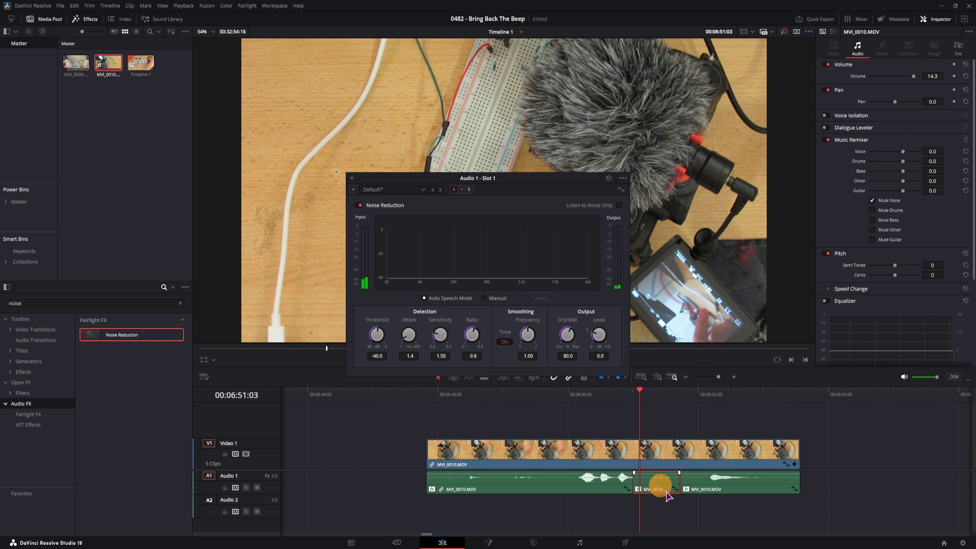
{"action": "left_click", "coordinate": [275, 488]}
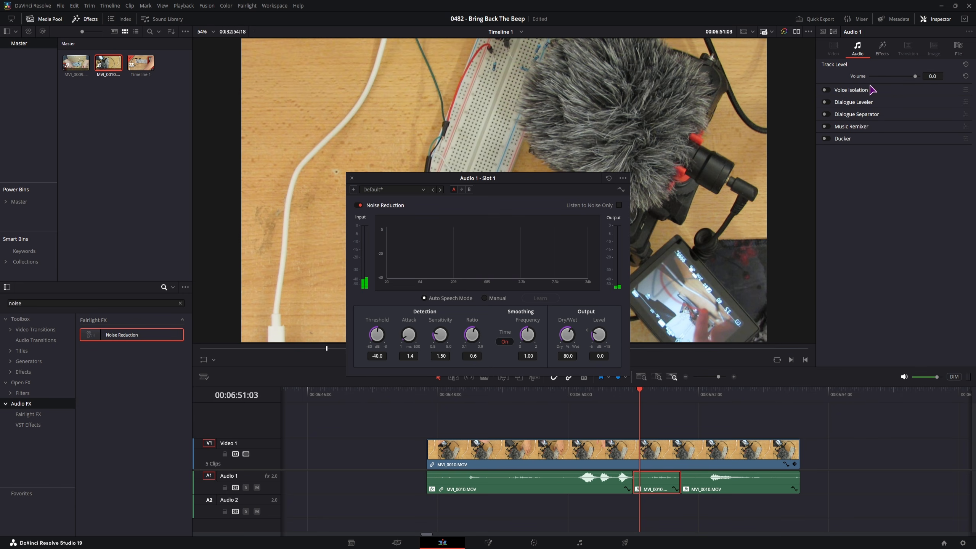
{"action": "left_click", "coordinate": [883, 48]}
{"action": "left_click", "coordinate": [951, 81]}
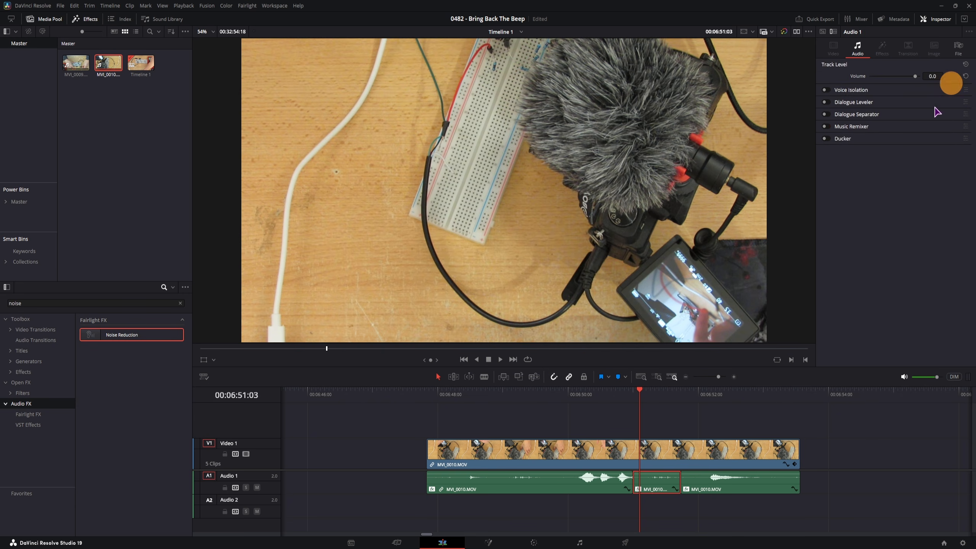
Enable Voice Isolation at an amount of 10 on the short replaced Audio 1 segment and play through it from 00:06:50:23.
{"action": "left_click", "coordinate": [825, 115]}
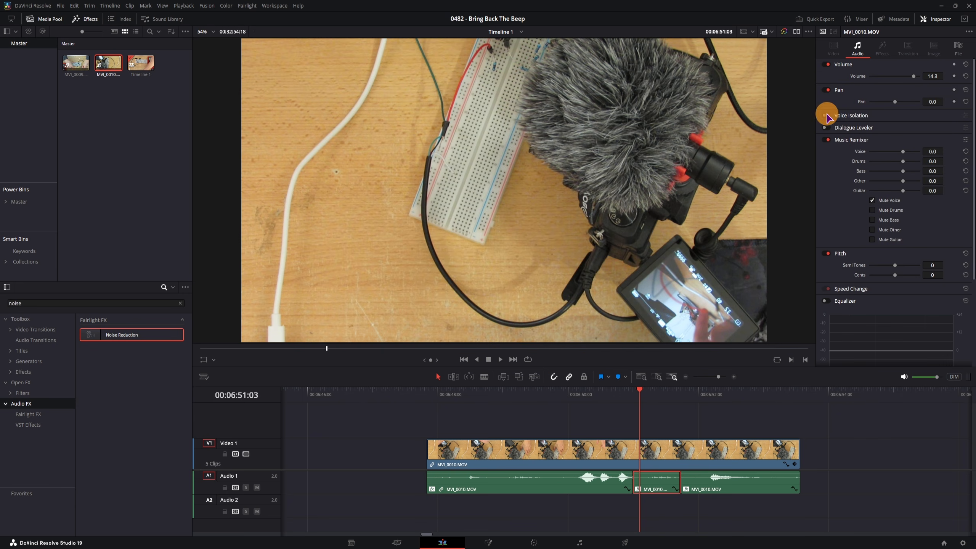
{"action": "left_click_drag", "start_coordinate": [921, 130], "coordinate": [873, 133]}
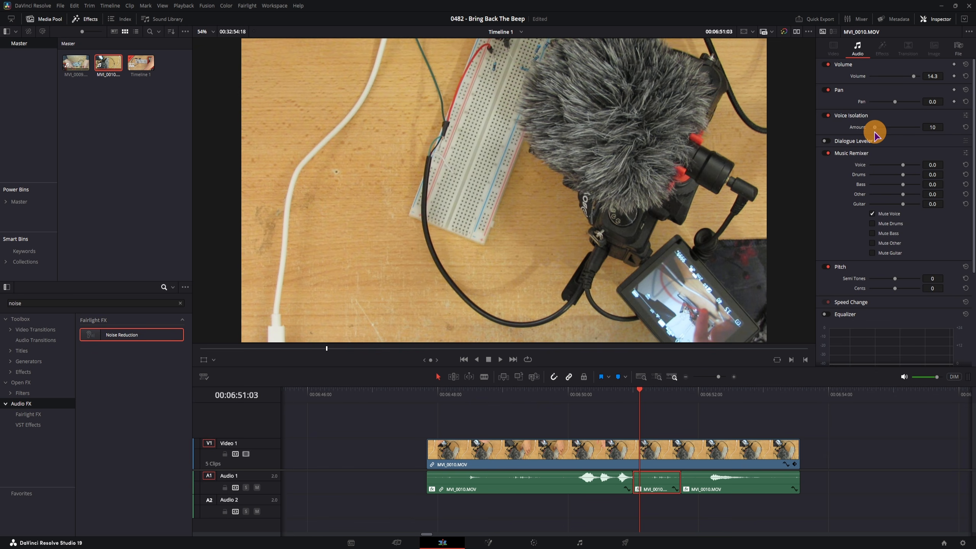
{"action": "left_click_drag", "start_coordinate": [633, 397], "coordinate": [619, 397]}
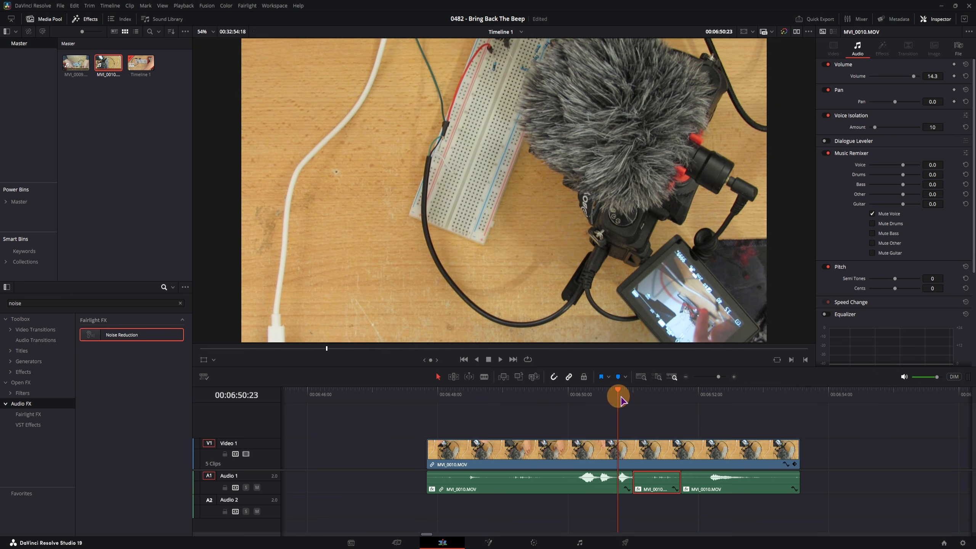
{"action": "key", "text": "space"}
{"action": "left_click", "coordinate": [621, 400]}
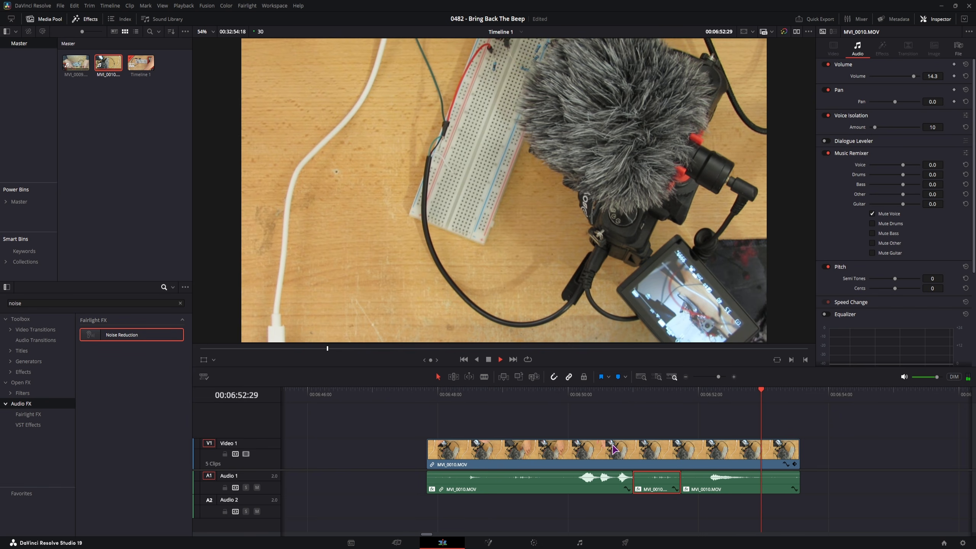
{"action": "scroll", "coordinate": [613, 450], "scroll_direction": "down", "scroll_amount": 3}
{"action": "left_click", "coordinate": [528, 397]}
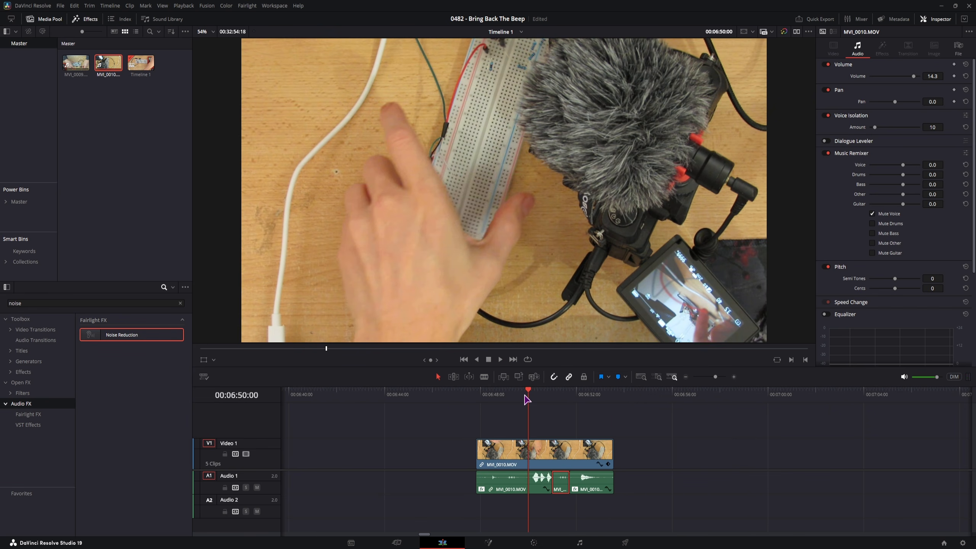